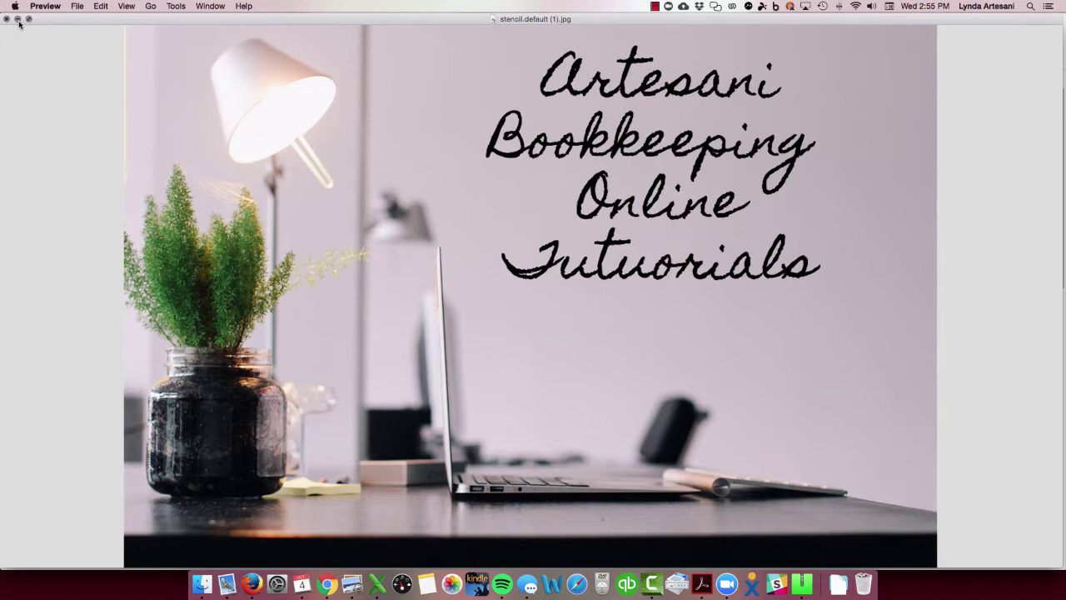
- Minimize the Community help page to reveal the Citi Card-1117 Reconcile page
{"action": "left_click", "coordinate": [18, 19]}
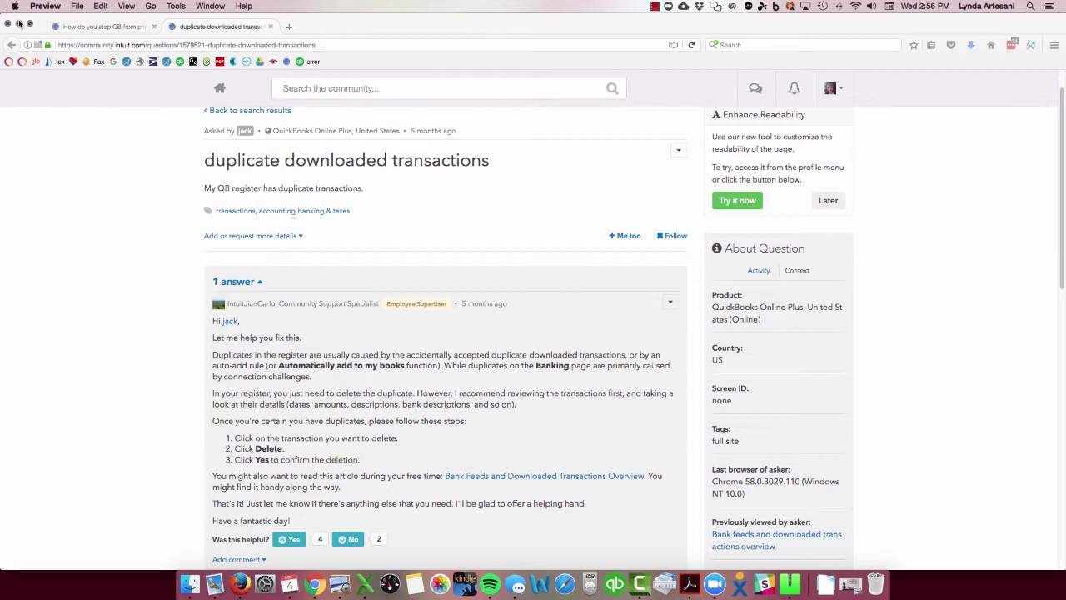
- Resume the Citi Card-1117 reconciliation and save its $1,245.66 ending balance dated 09/30/2017
{"action": "left_click", "coordinate": [18, 23]}
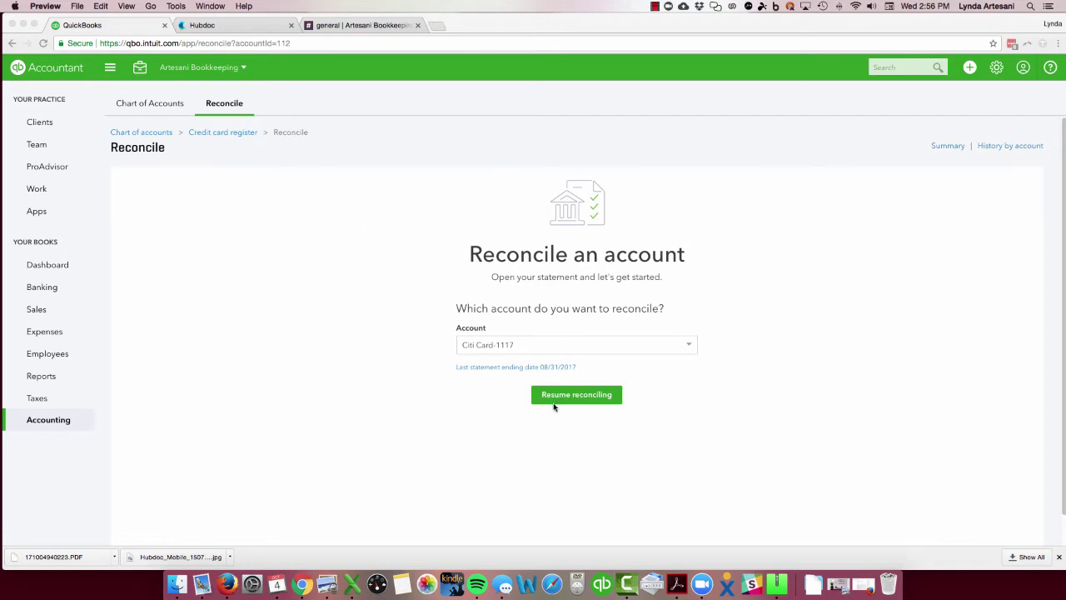
{"action": "left_click", "coordinate": [556, 398]}
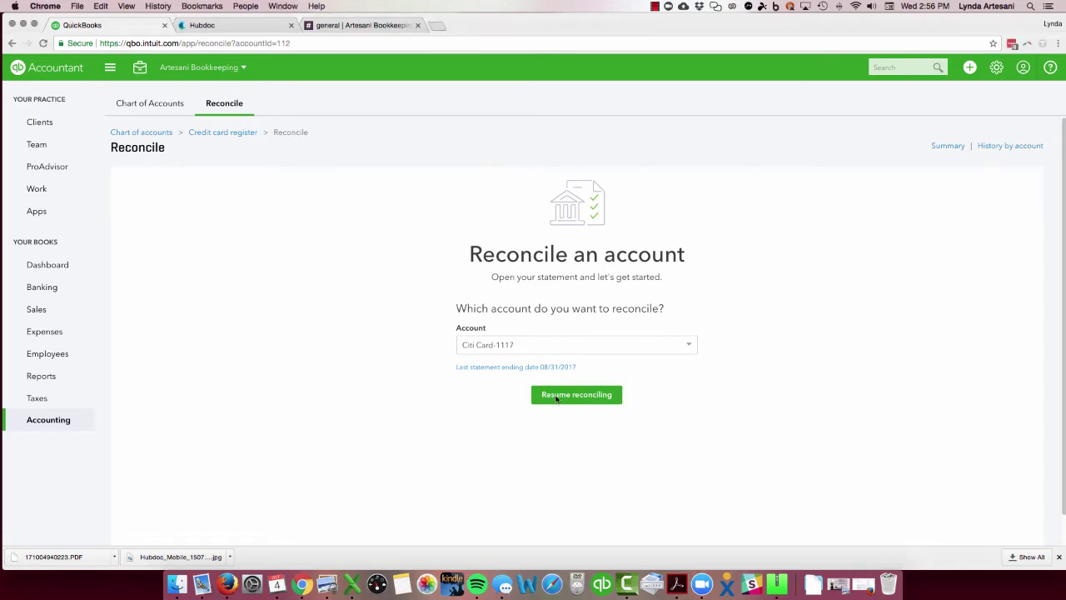
{"action": "left_click", "coordinate": [555, 398]}
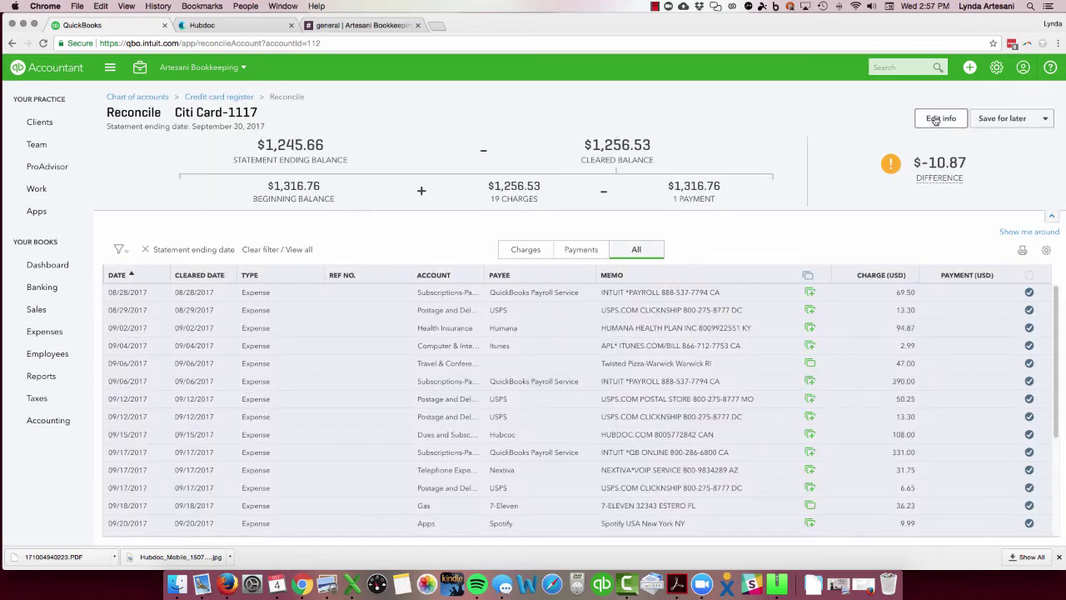
{"action": "left_click", "coordinate": [943, 116]}
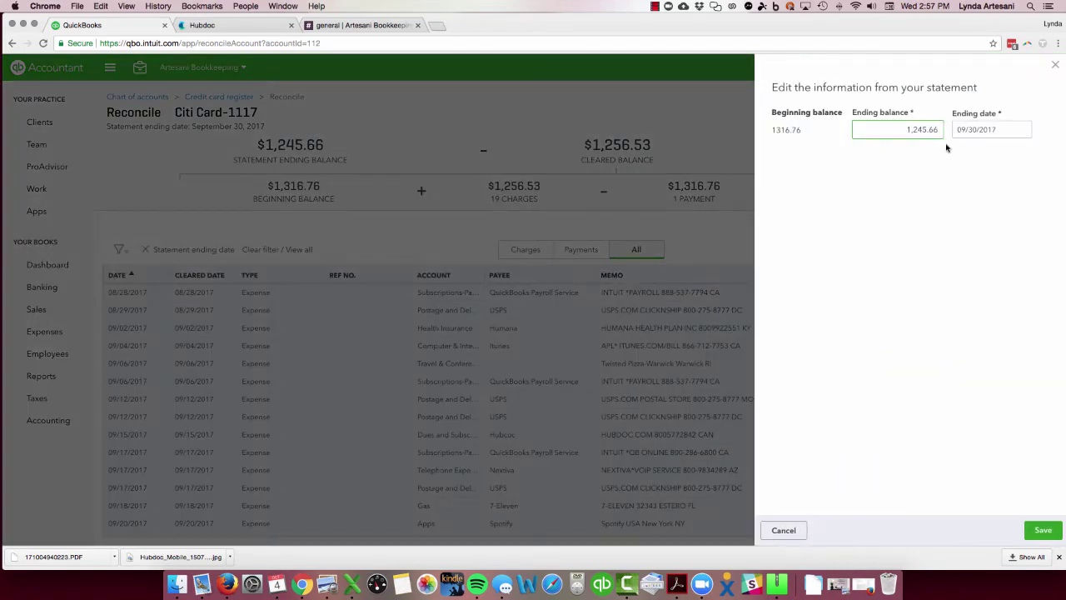
{"action": "left_click", "coordinate": [1041, 531]}
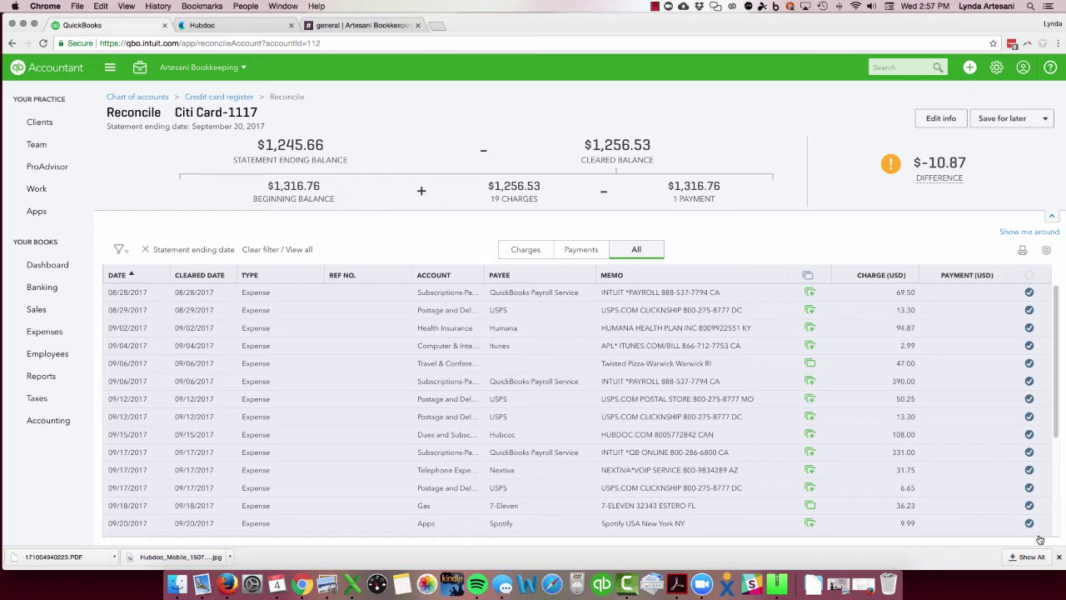
{"action": "mouse_move", "coordinate": [973, 155]}
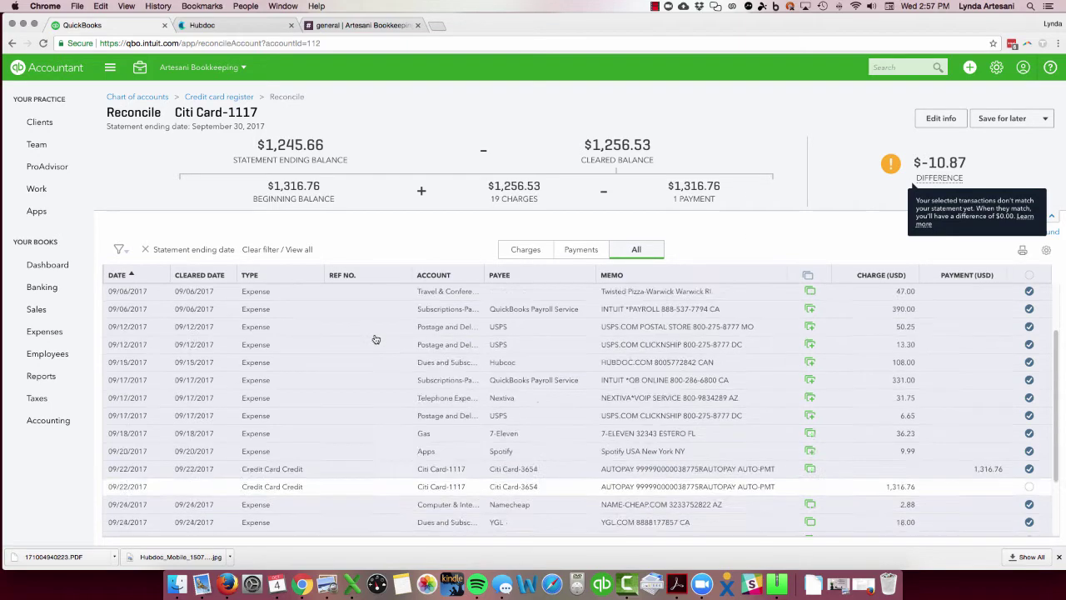
{"action": "scroll", "coordinate": [376, 340], "scroll_direction": "down", "scroll_amount": 5}
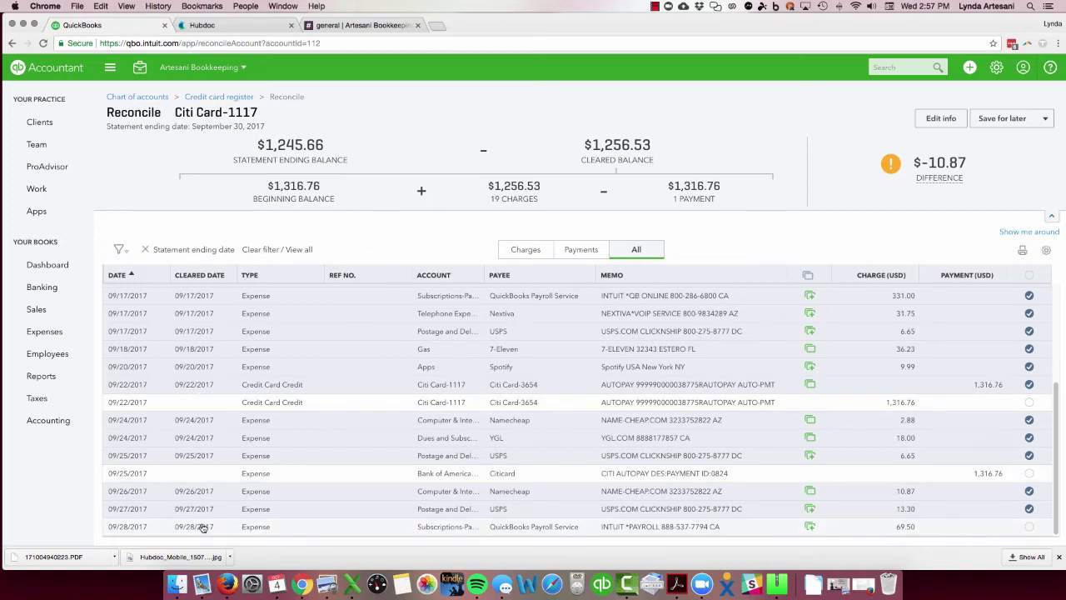
{"action": "mouse_move", "coordinate": [918, 167]}
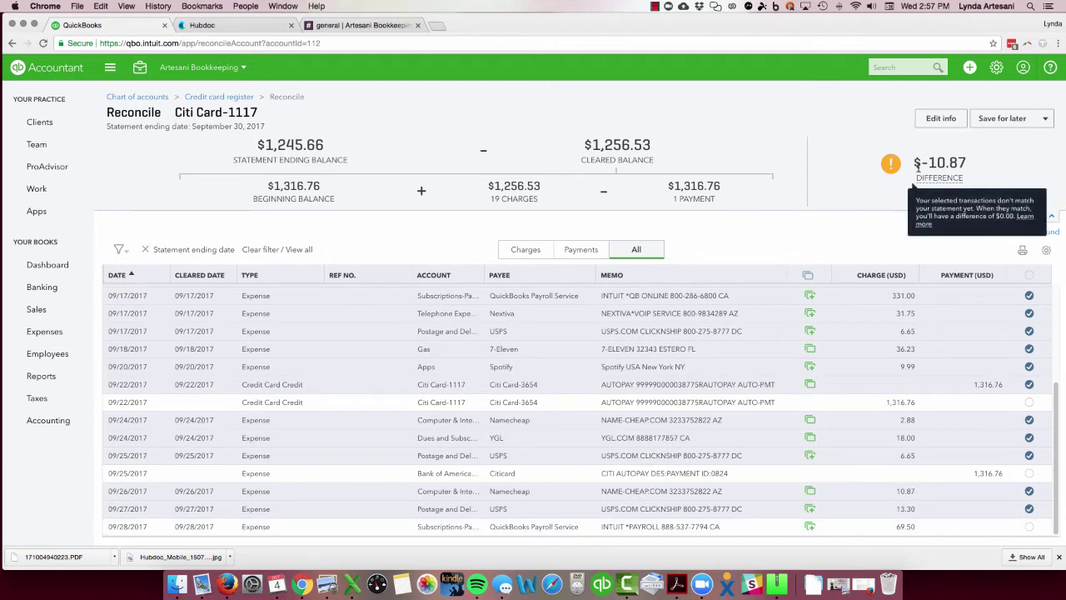
{"action": "left_click", "coordinate": [676, 584]}
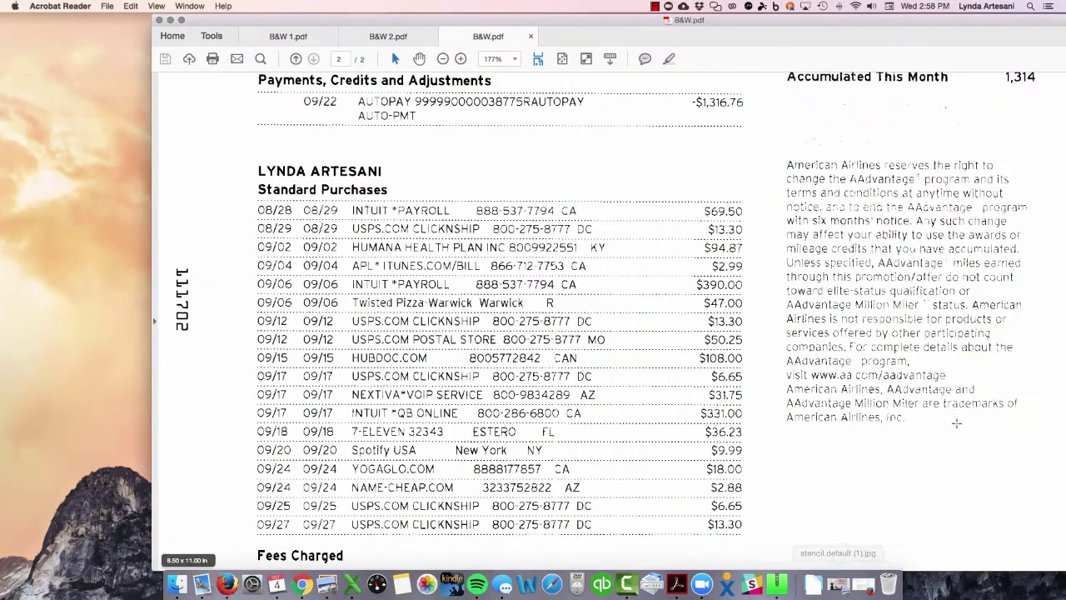
{"action": "scroll", "coordinate": [760, 510], "scroll_direction": "down", "scroll_amount": 10}
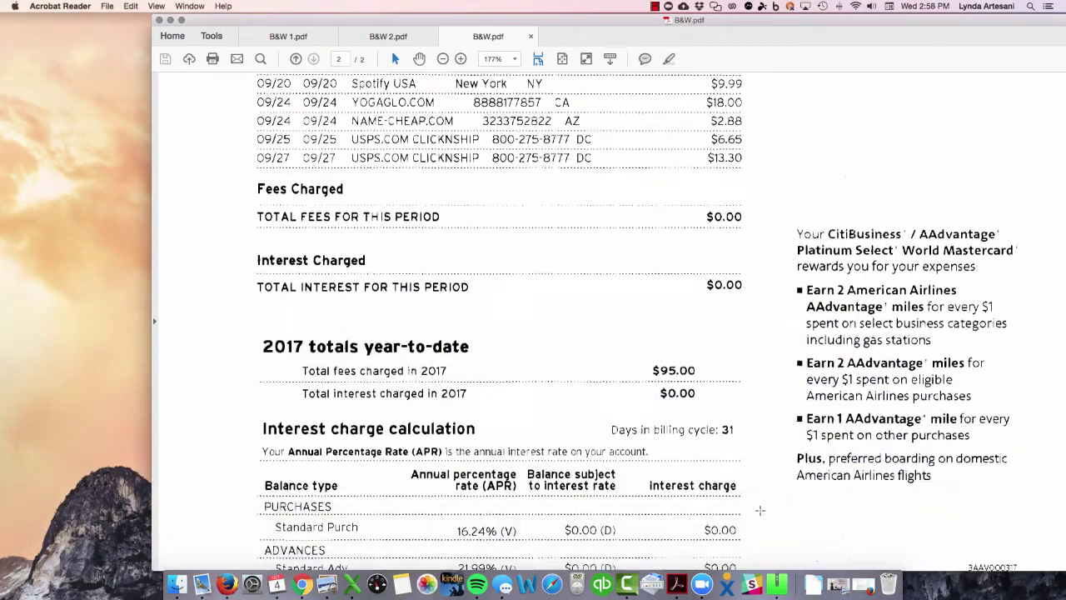
{"action": "scroll", "coordinate": [760, 510], "scroll_direction": "up", "scroll_amount": 5}
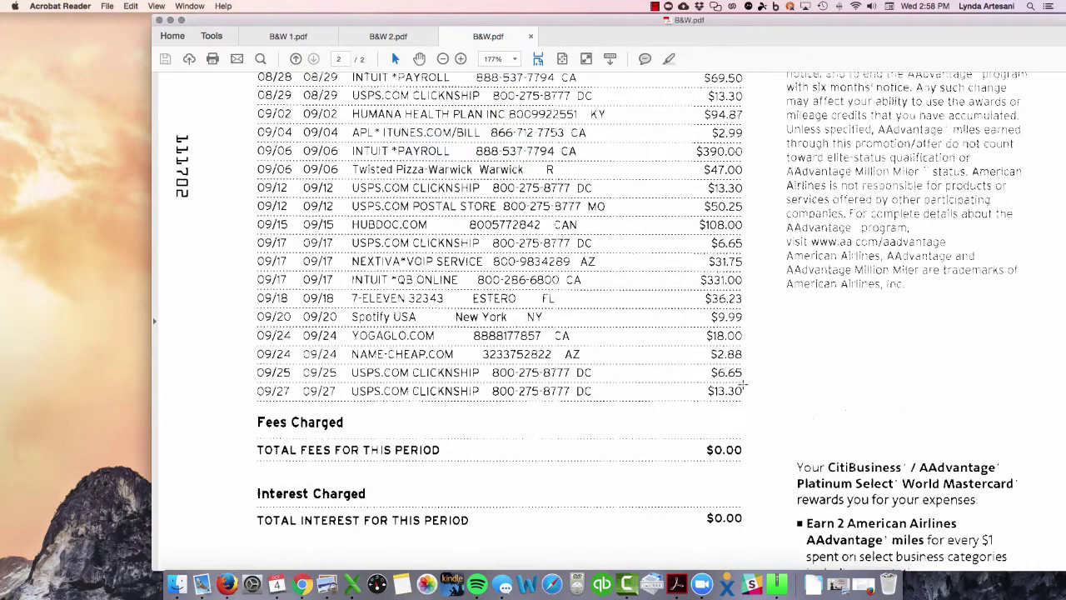
{"action": "scroll", "coordinate": [751, 100], "scroll_direction": "up", "scroll_amount": 2}
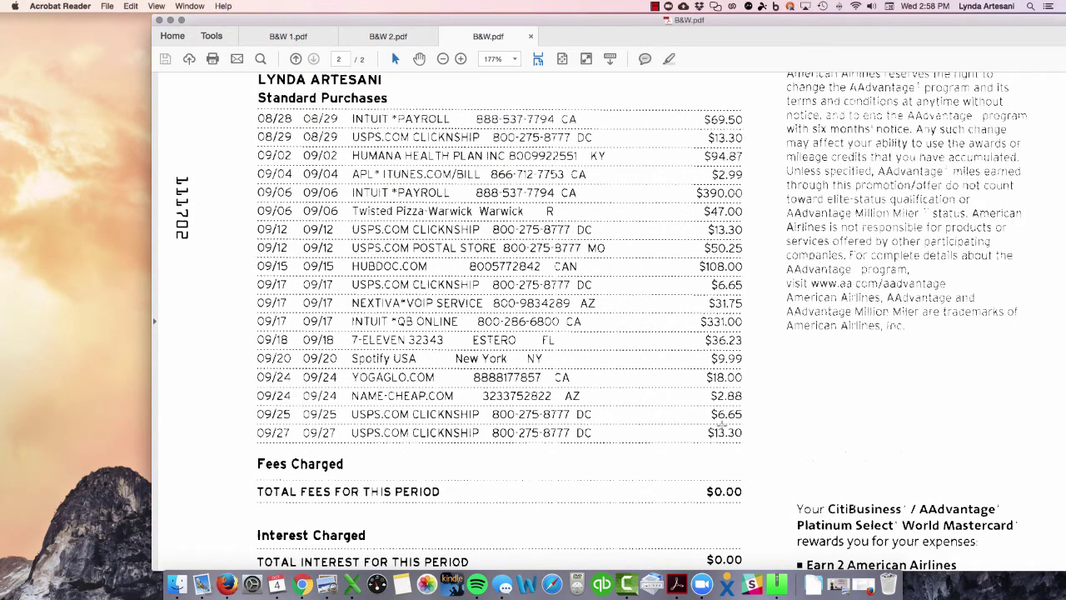
{"action": "left_click", "coordinate": [303, 584]}
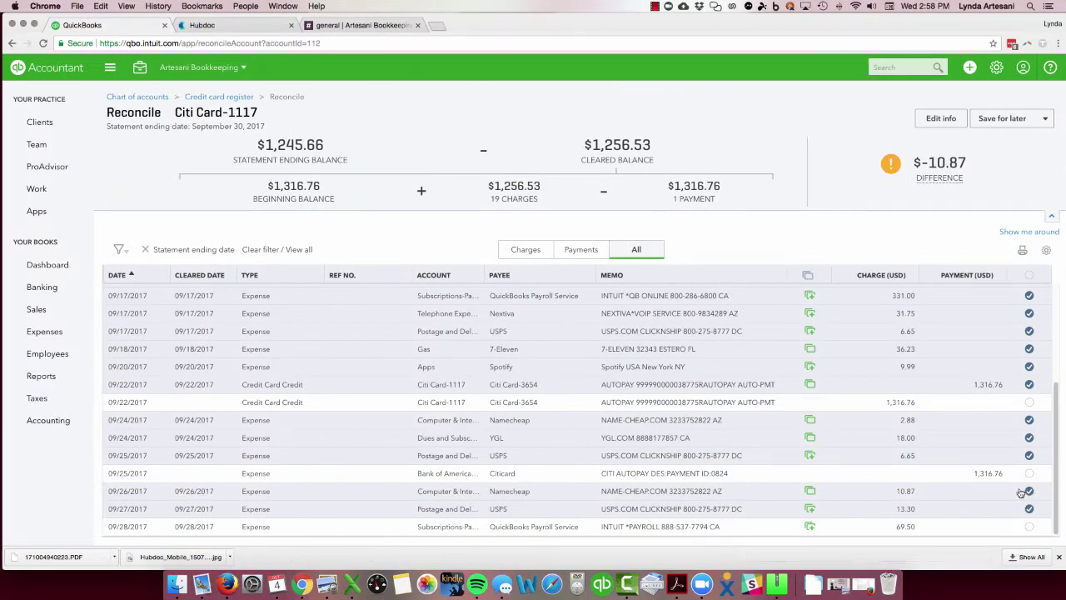
- Unclear the 09/26 Namecheap $10.87 charge to bring the difference to $0.00, then return to the statement PDF
{"action": "left_click", "coordinate": [1029, 491]}
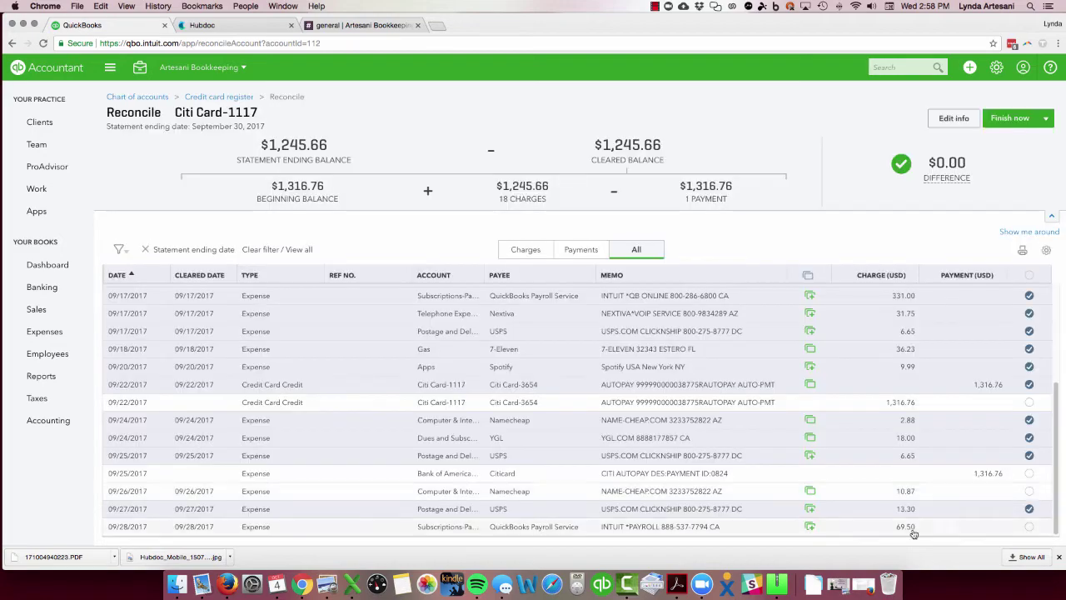
{"action": "left_click", "coordinate": [676, 584]}
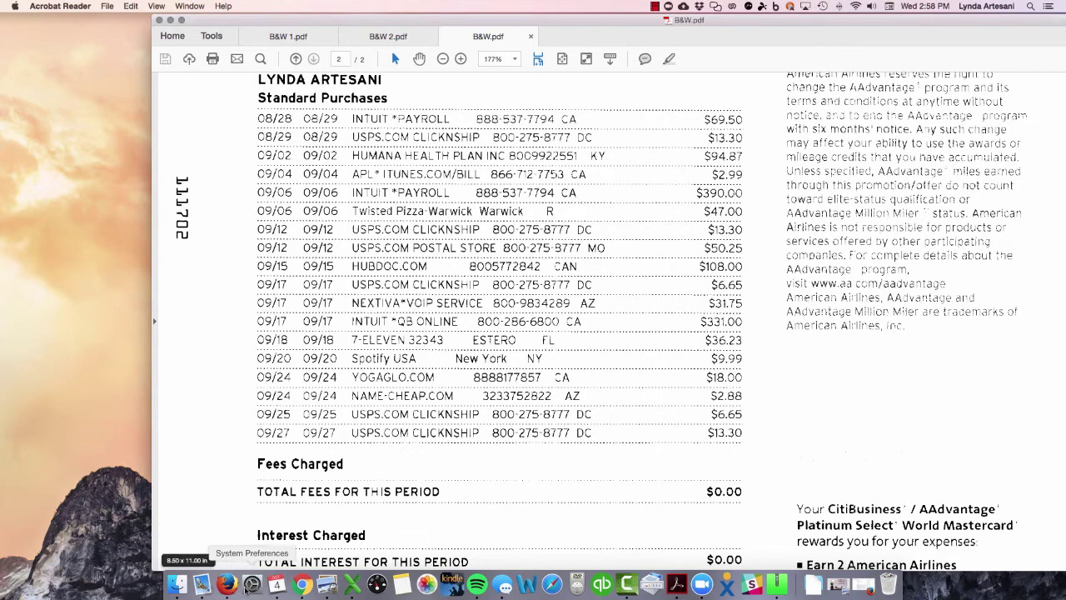
- Switch from the statement PDF back to the Citi Card-1117 reconciliation in Chrome
{"action": "left_click", "coordinate": [302, 584]}
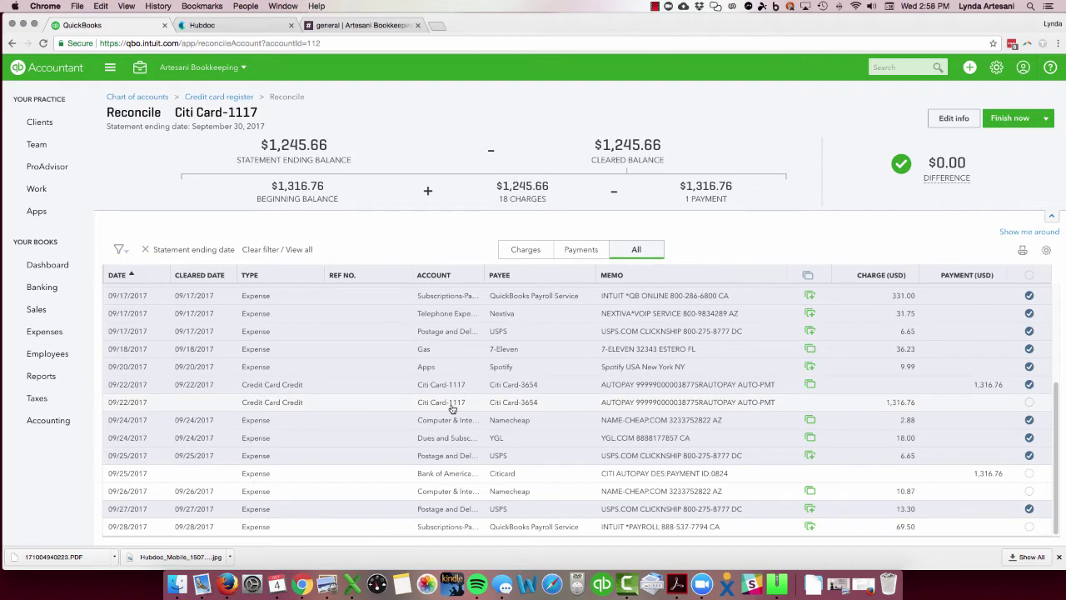
- Expand and then collapse the 09/25 Citicard $1,316.76 payment row in the reconcile list
{"action": "mouse_move", "coordinate": [942, 178]}
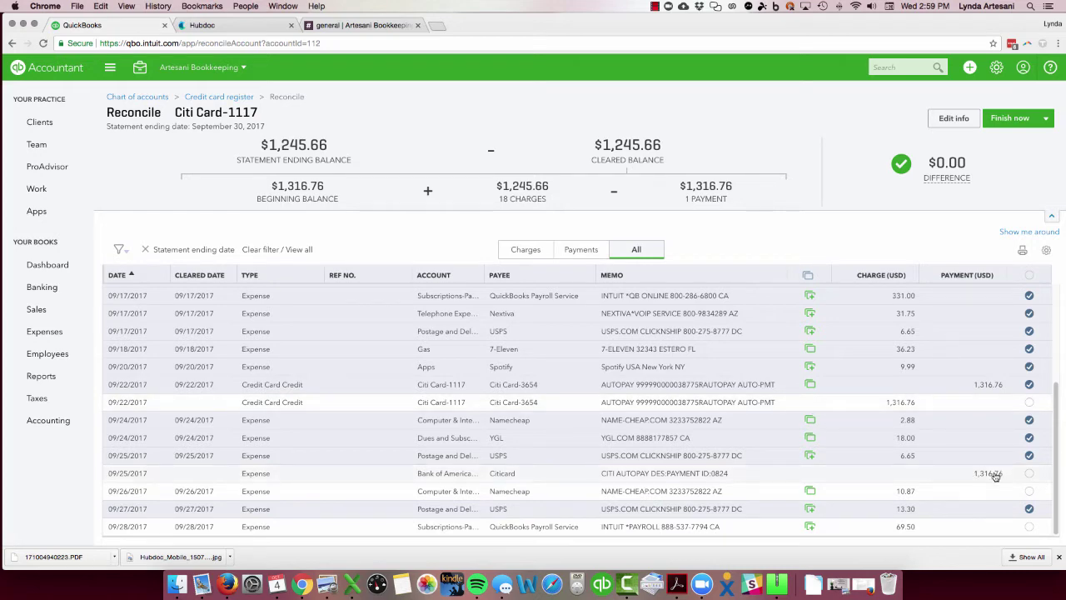
{"action": "left_click", "coordinate": [995, 475]}
{"action": "left_click", "coordinate": [995, 475]}
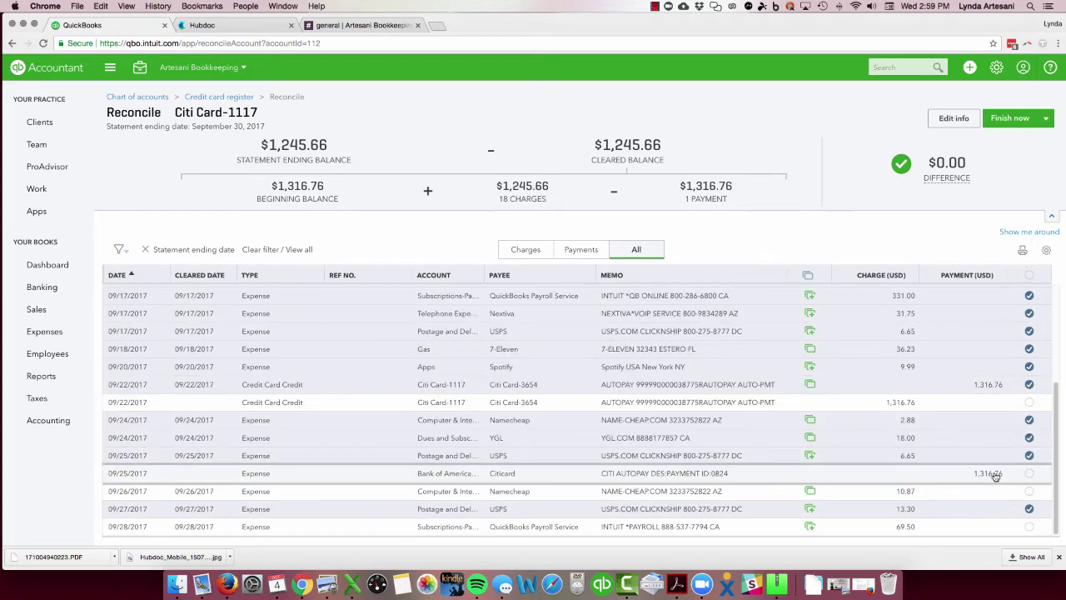
- Open the 09/25 Citicard $1,316.76 payment as a full Expense form from Bank of America Ckg
{"action": "left_click", "coordinate": [763, 474]}
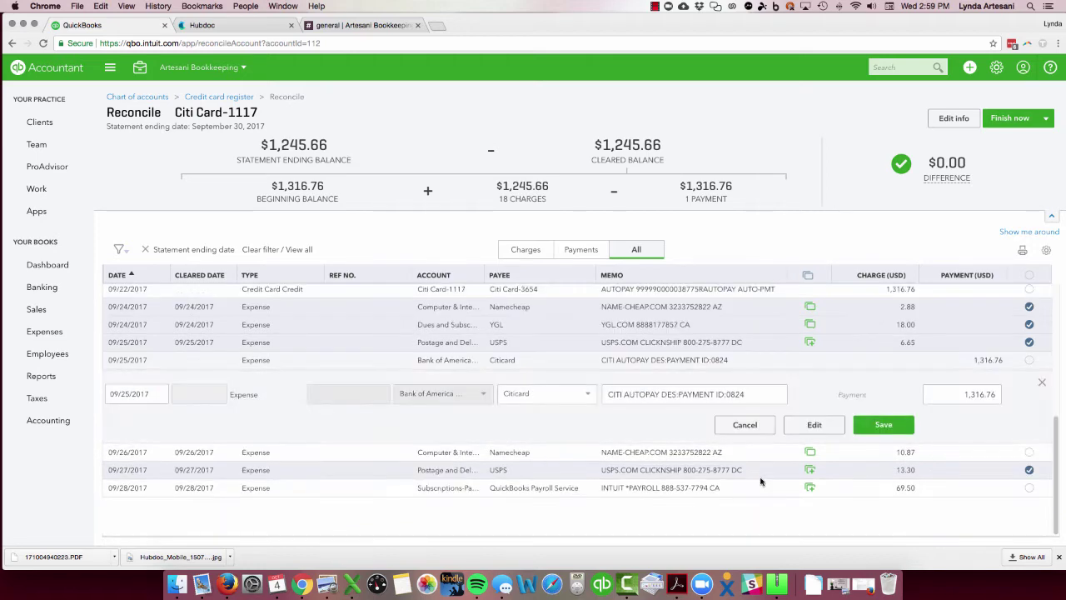
{"action": "left_click", "coordinate": [814, 425]}
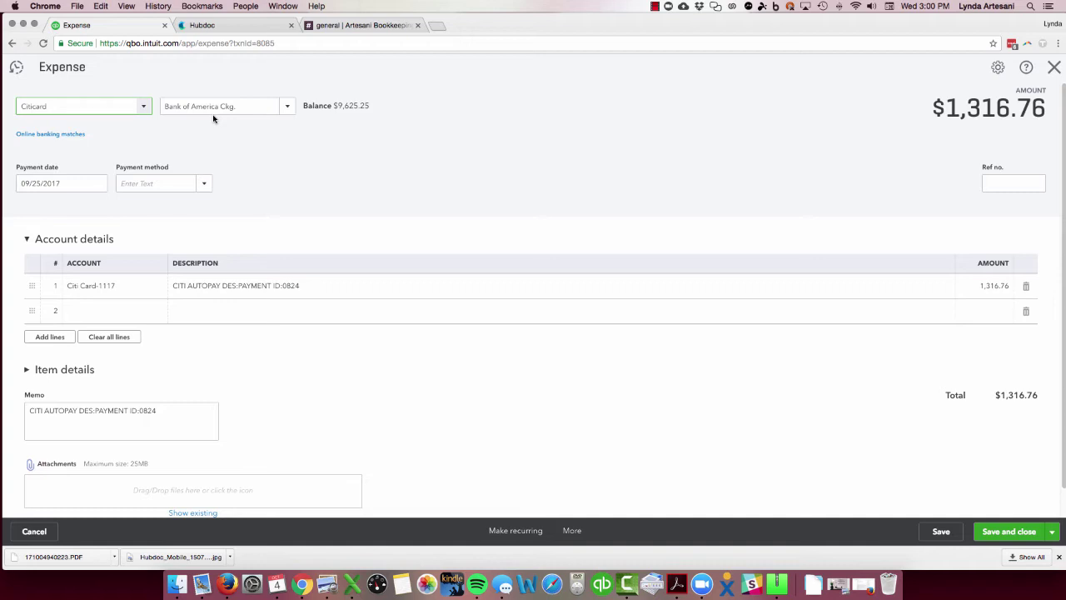
- Review the Citicard expense's online banking match, cancel its deletion, and close the form unchanged
{"action": "left_click", "coordinate": [48, 135]}
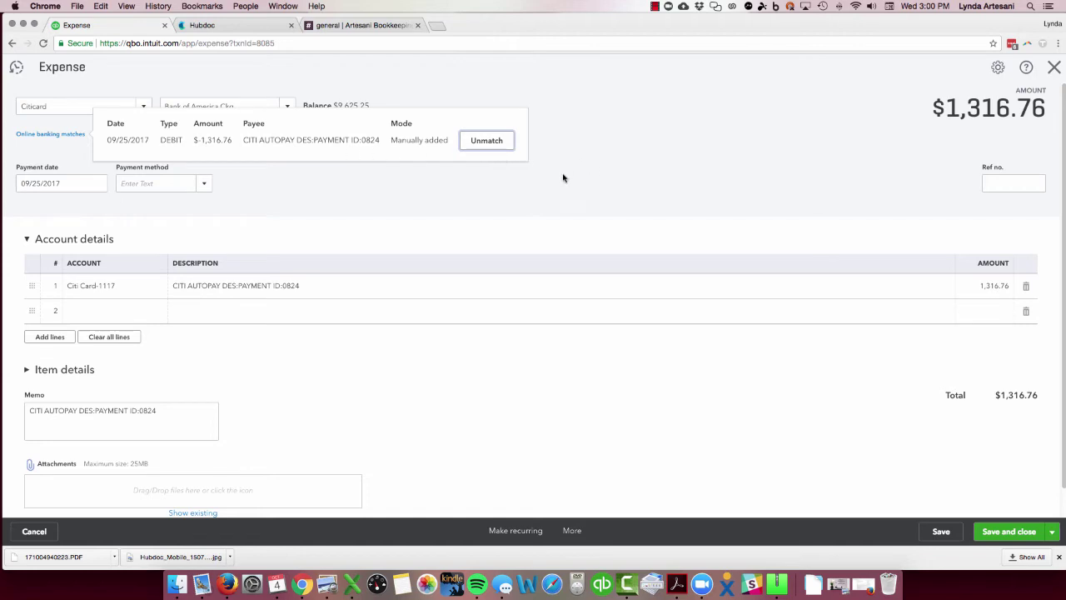
{"action": "left_click", "coordinate": [572, 532]}
{"action": "left_click", "coordinate": [572, 532]}
{"action": "left_click", "coordinate": [570, 455]}
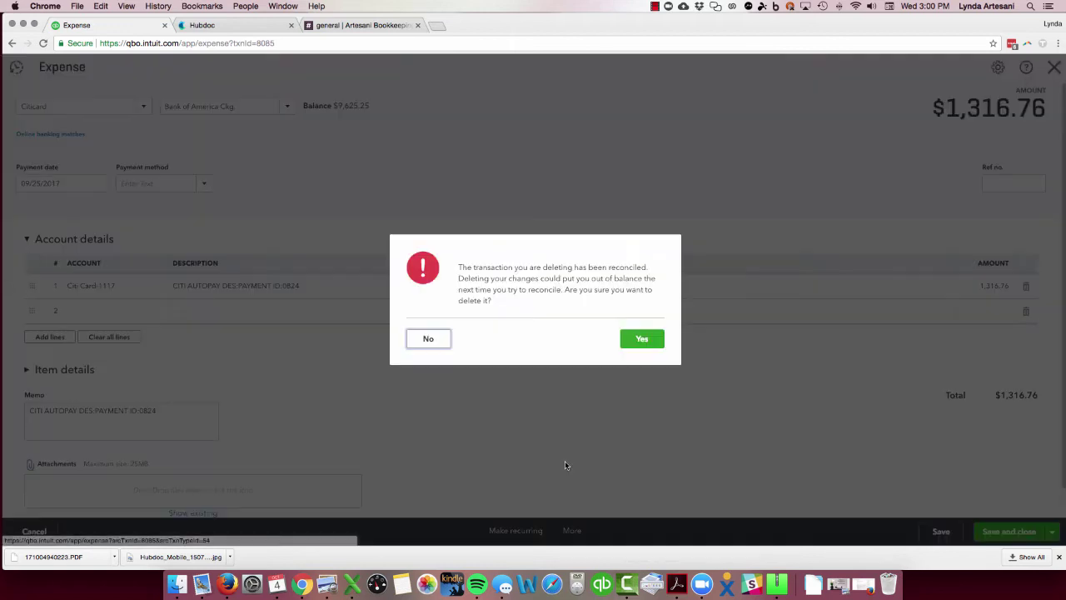
{"action": "left_click", "coordinate": [431, 343]}
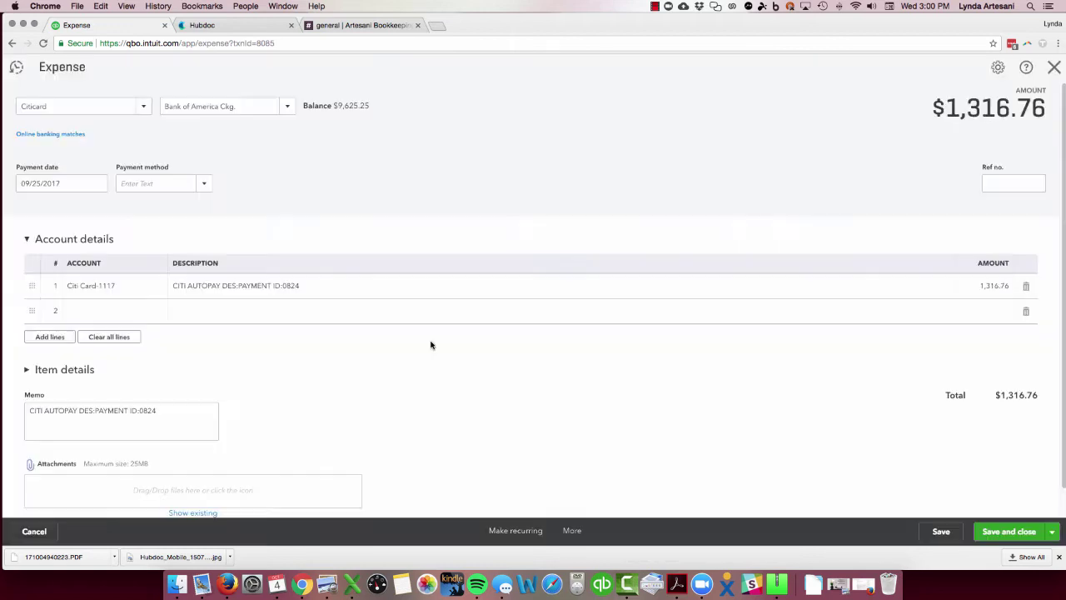
{"action": "left_click", "coordinate": [1055, 66]}
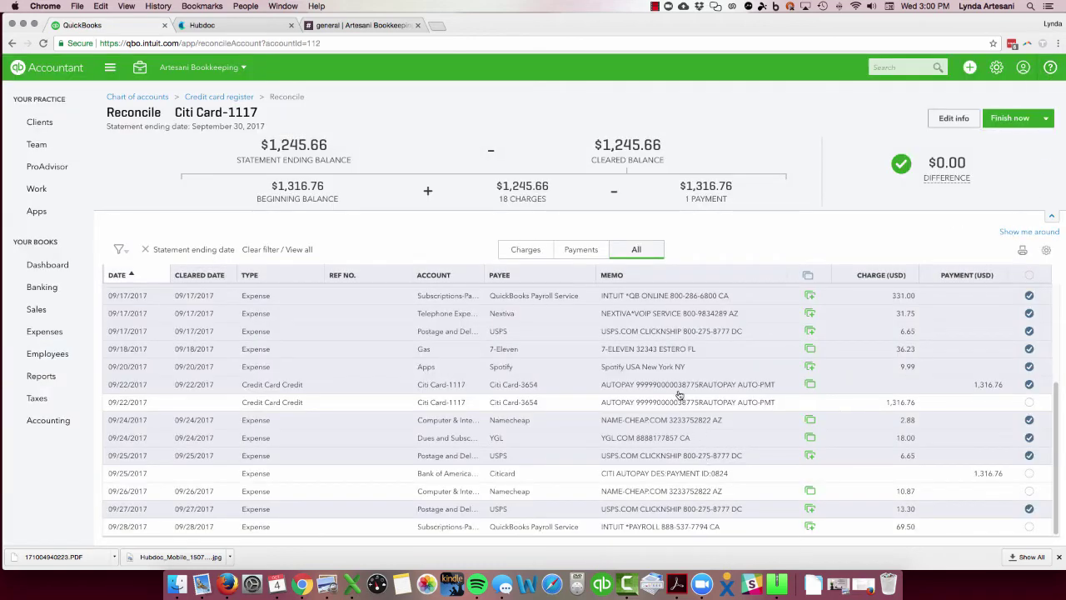
{"action": "left_click", "coordinate": [679, 388]}
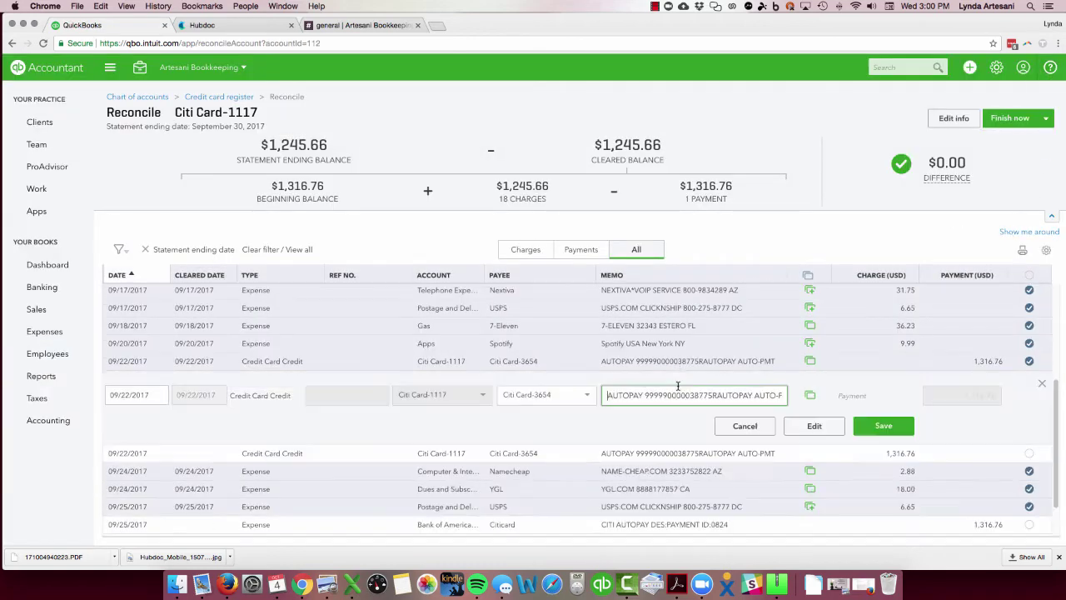
{"action": "left_click", "coordinate": [814, 427]}
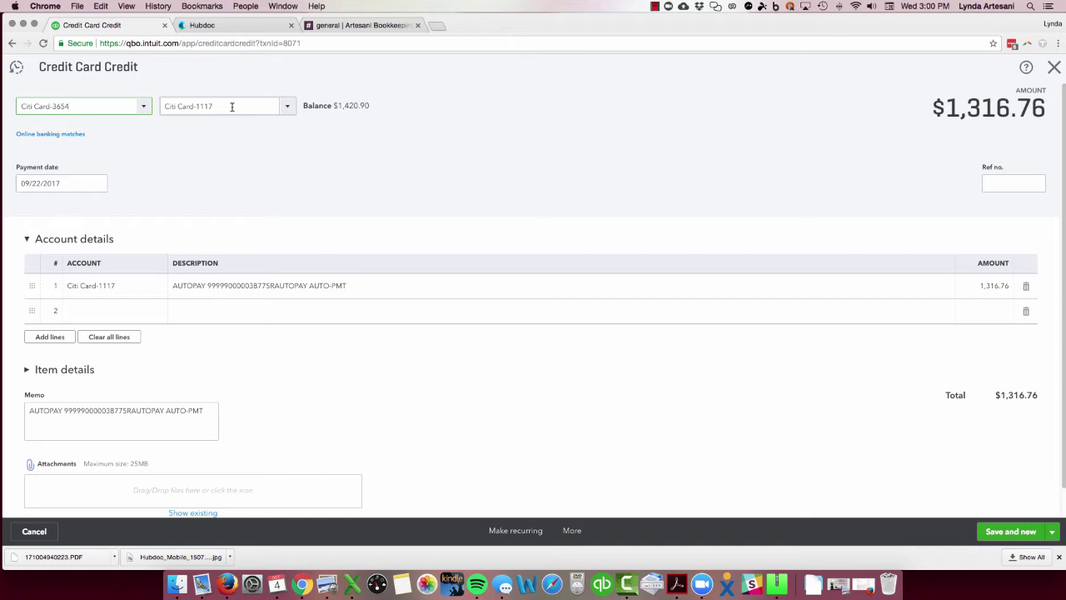
- Delete the 09/22 $1,316.76 credit card credit, leaving a $-1,316.76 difference, and open Banking in a new tab
{"action": "left_click", "coordinate": [80, 135]}
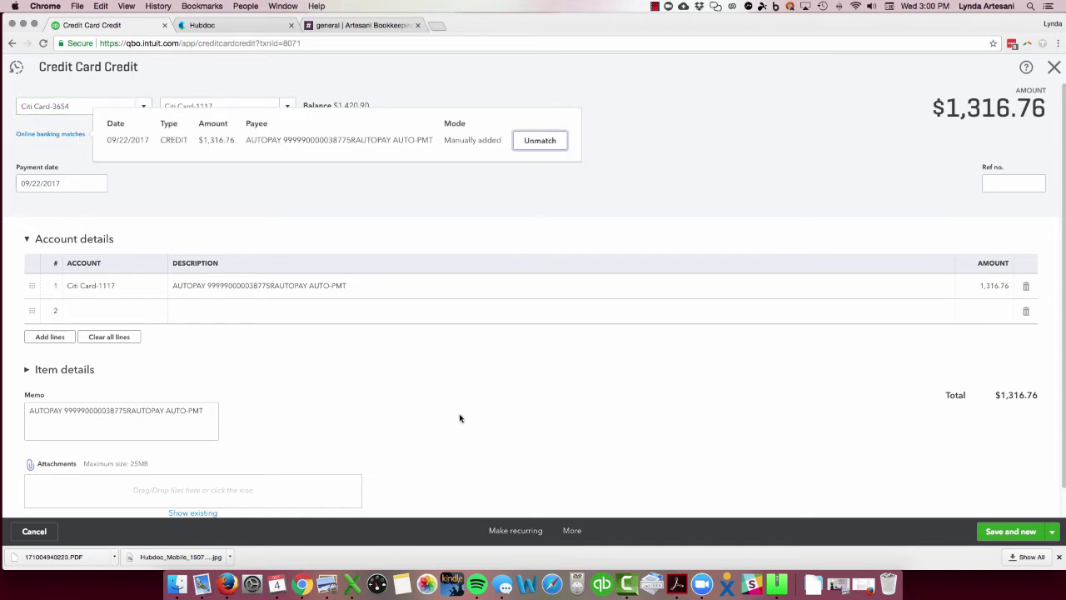
{"action": "left_click", "coordinate": [579, 532]}
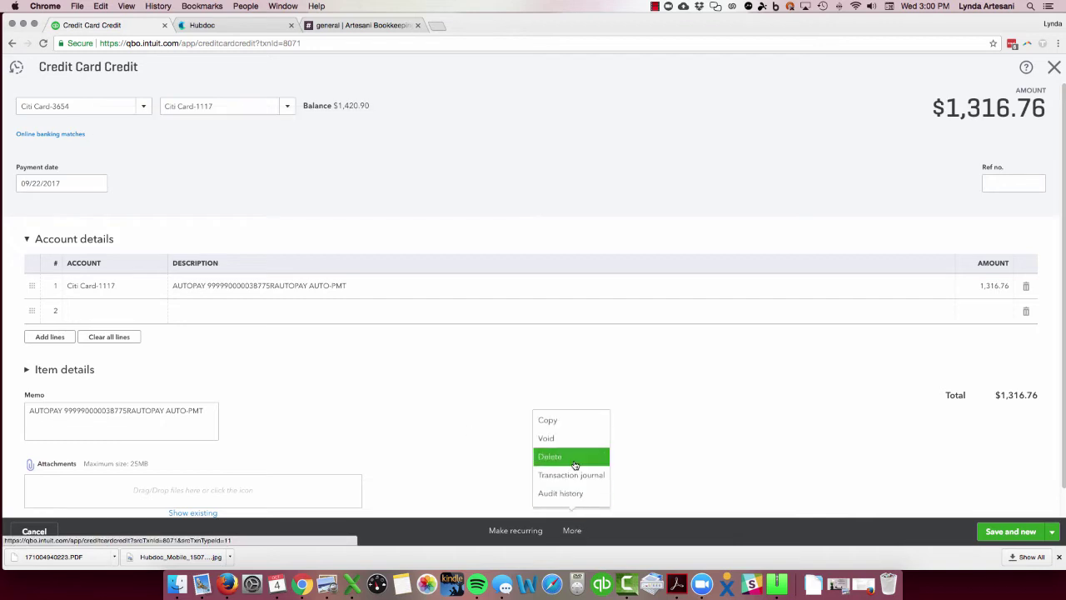
{"action": "left_click", "coordinate": [575, 465]}
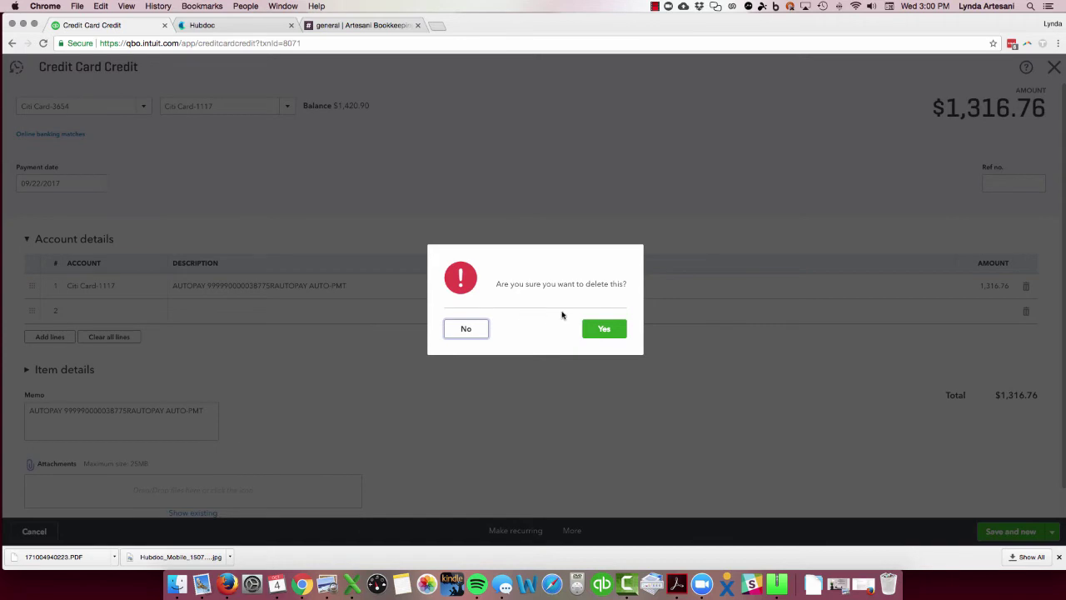
{"action": "left_click", "coordinate": [603, 331]}
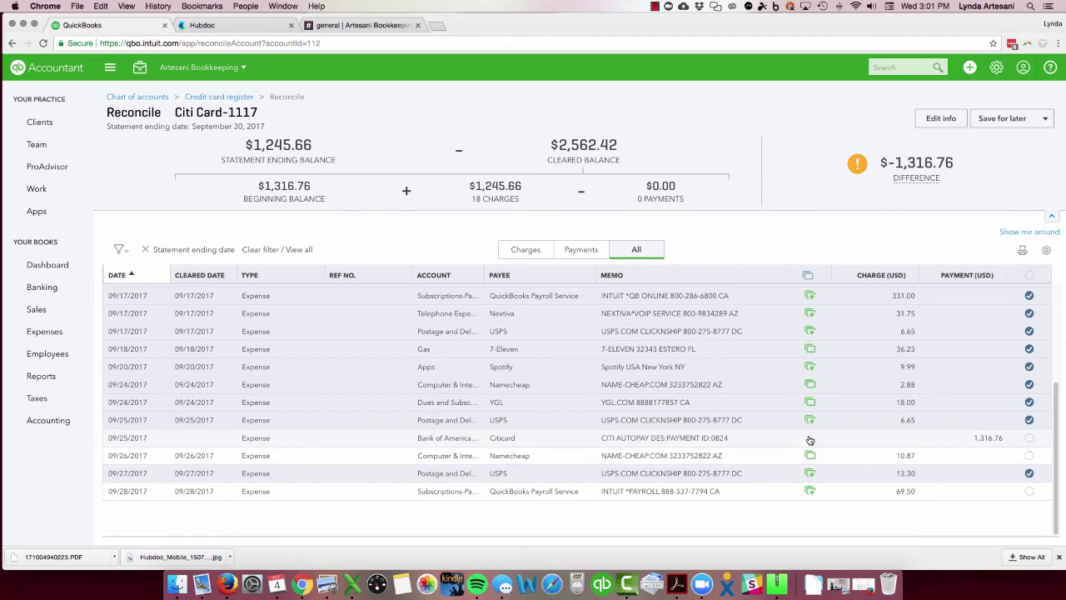
{"action": "right_click", "coordinate": [47, 287]}
{"action": "left_click", "coordinate": [67, 293]}
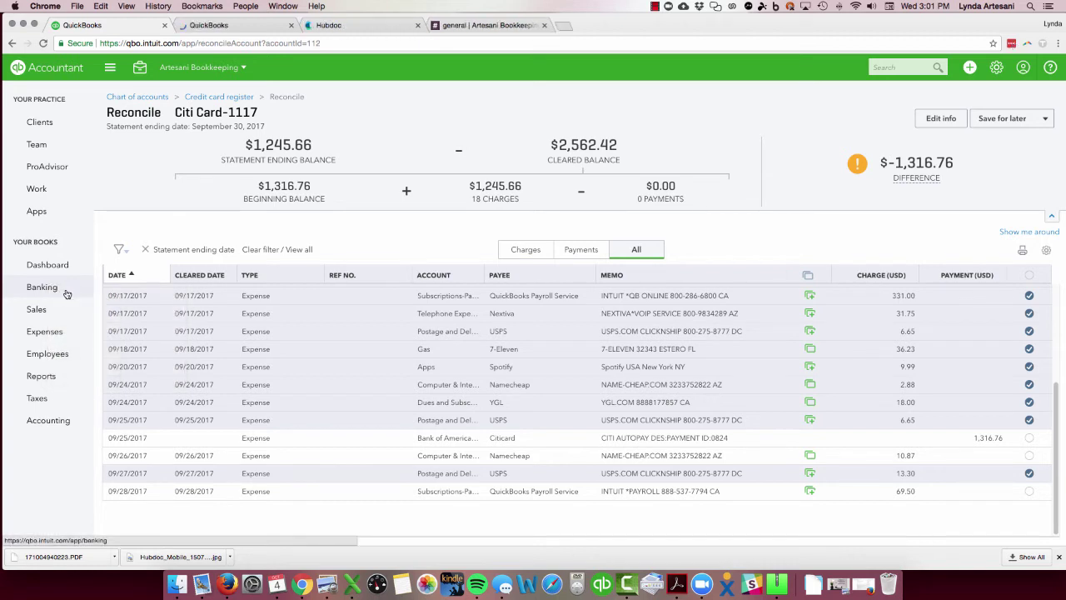
{"action": "left_click", "coordinate": [227, 25]}
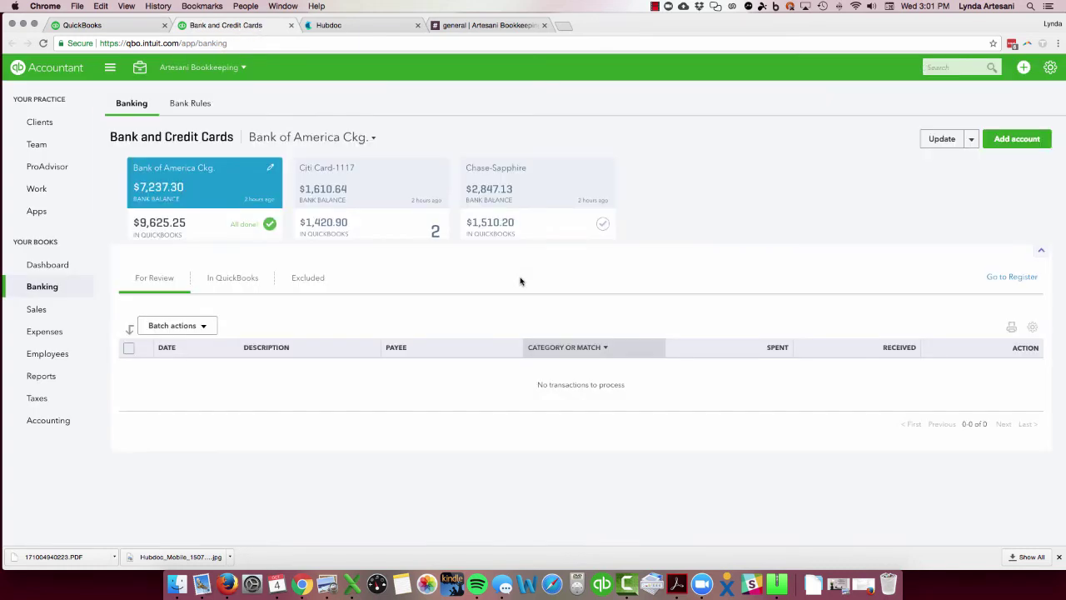
{"action": "left_click", "coordinate": [403, 226]}
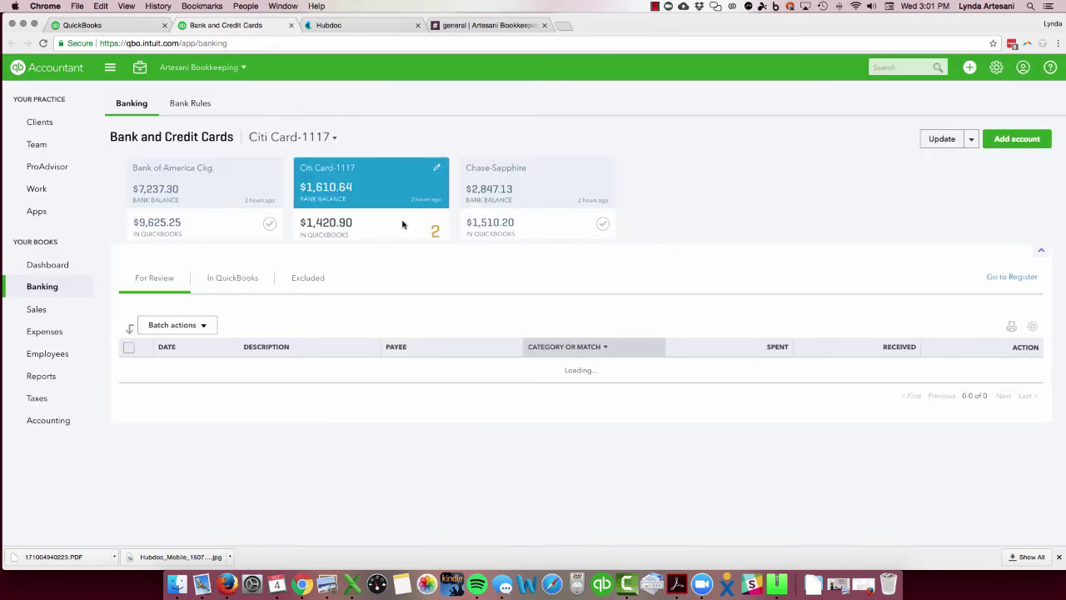
{"action": "left_click", "coordinate": [129, 399]}
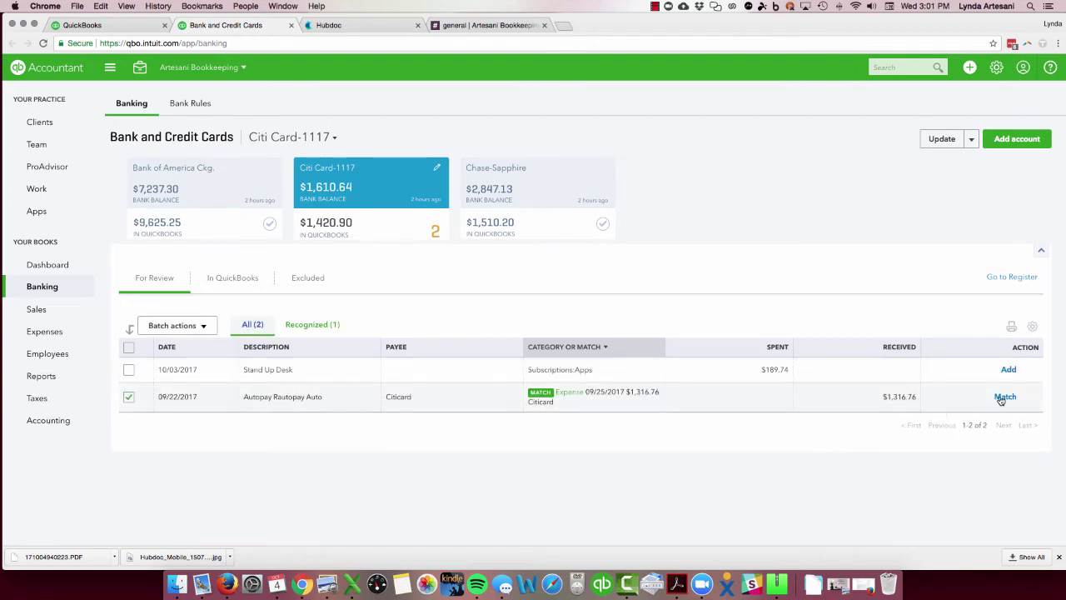
{"action": "left_click", "coordinate": [1004, 397]}
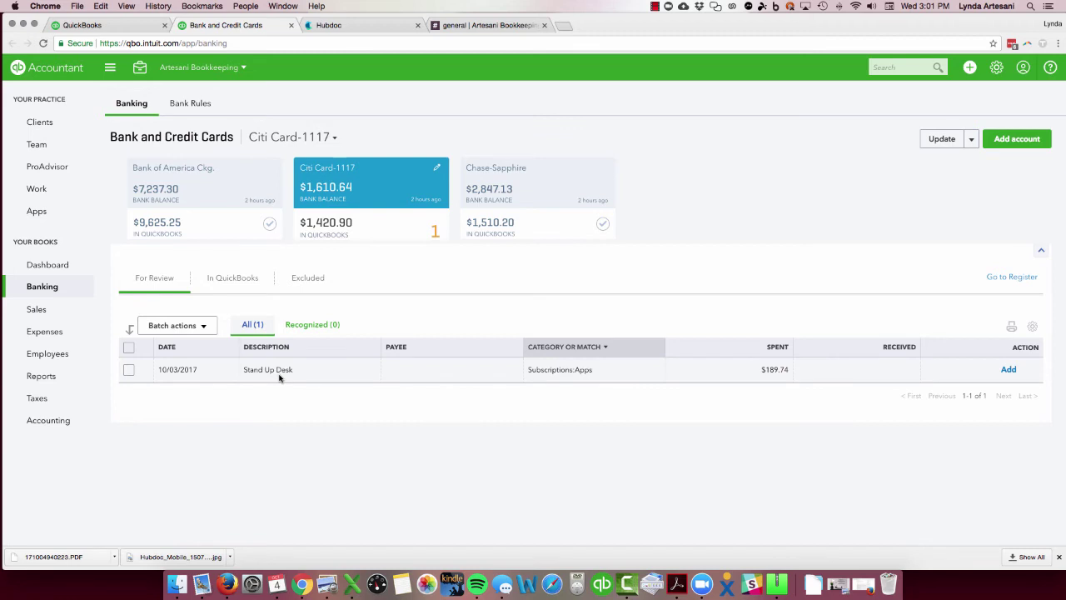
- Copy the Stand Up Desk description into Payee and save Stand Up Desk as a new vendor
{"action": "left_click", "coordinate": [279, 374]}
{"action": "left_click_drag", "start_coordinate": [298, 370], "coordinate": [237, 370]}
{"action": "right_click", "coordinate": [263, 369]}
{"action": "left_click", "coordinate": [274, 392]}
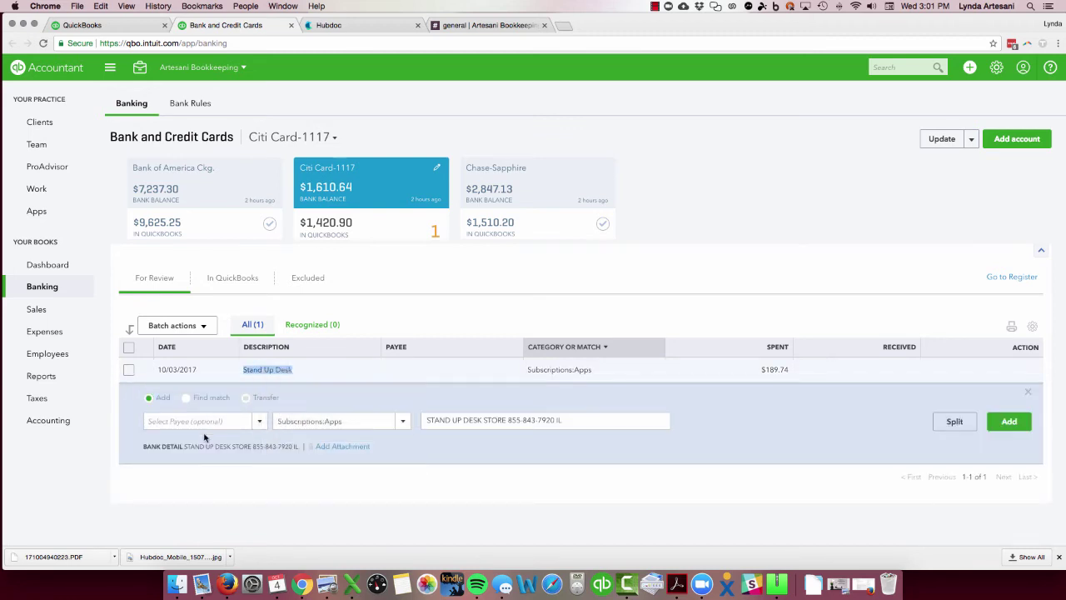
{"action": "right_click", "coordinate": [205, 419]}
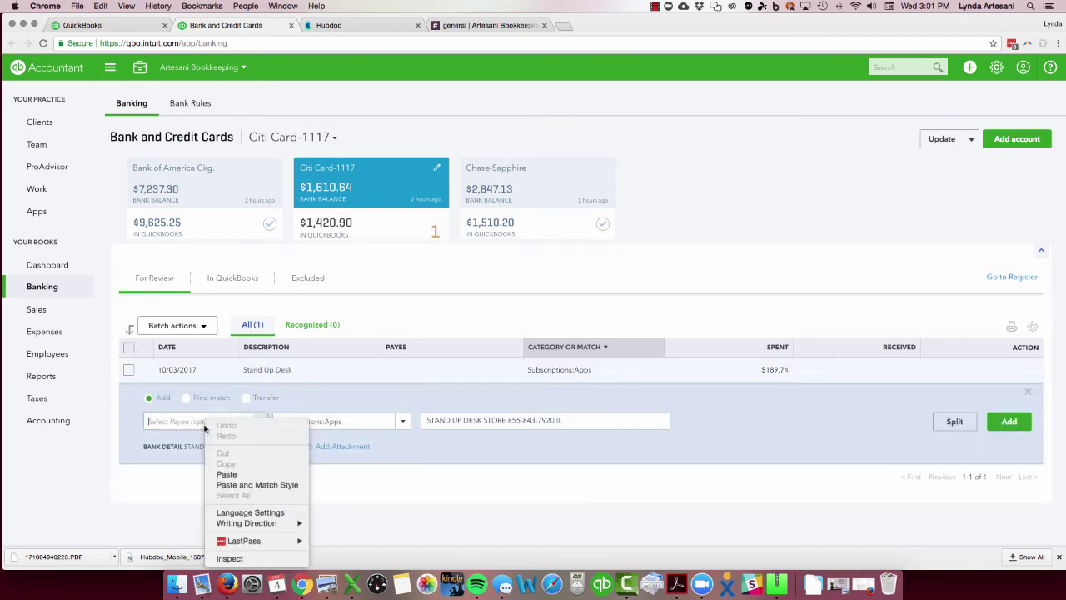
{"action": "left_click", "coordinate": [222, 475]}
{"action": "left_click", "coordinate": [163, 445]}
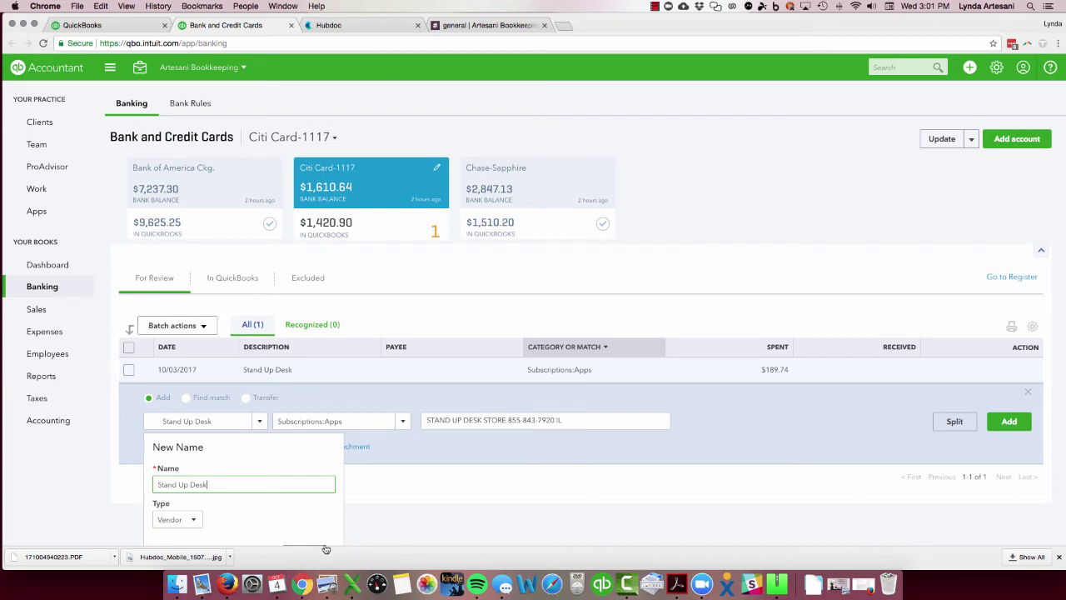
{"action": "left_click", "coordinate": [320, 547]}
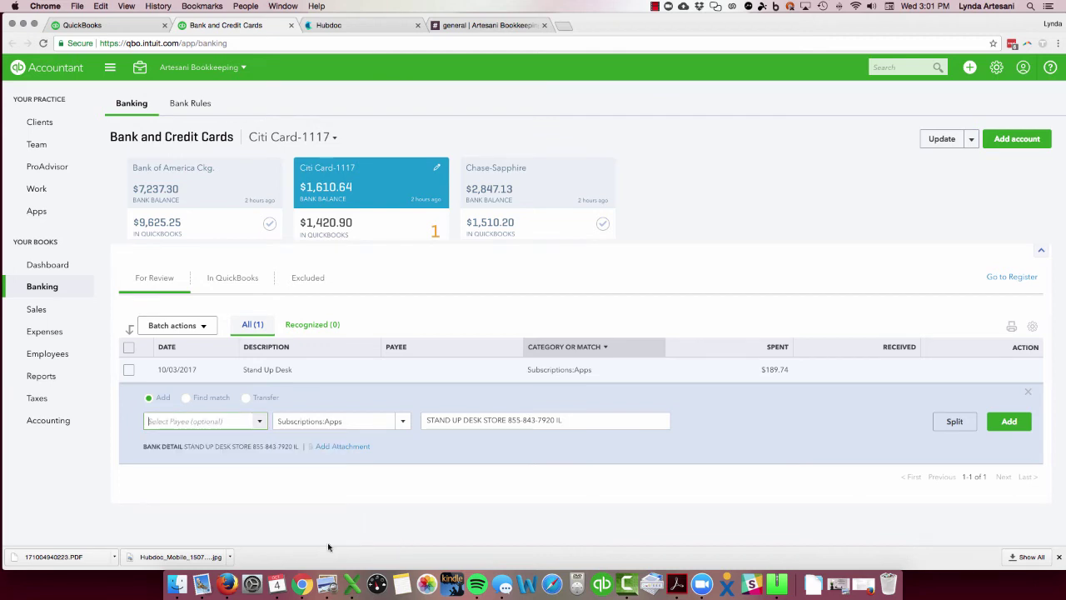
- Change the category to Office Supplies and add the $189.74 charge
{"action": "left_click", "coordinate": [377, 426]}
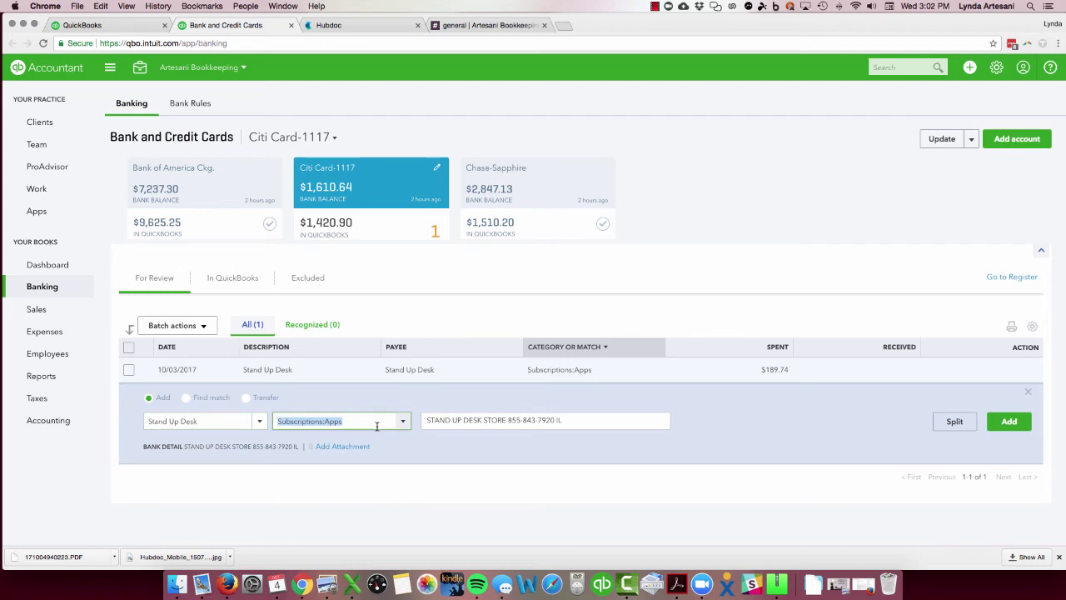
{"action": "type", "text": "offi"}
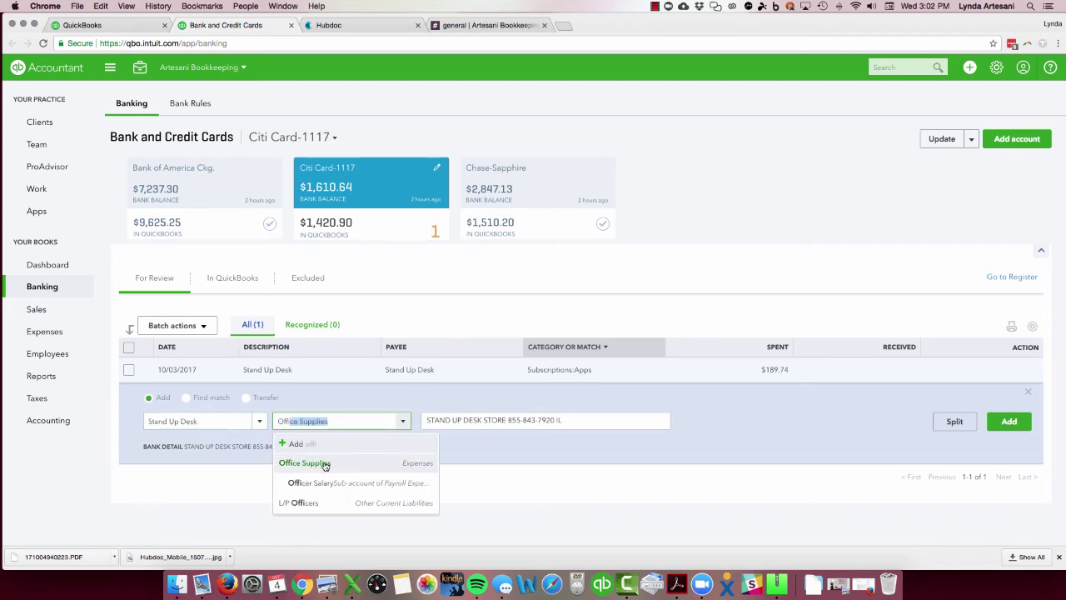
{"action": "left_click", "coordinate": [325, 463]}
{"action": "left_click", "coordinate": [1008, 421]}
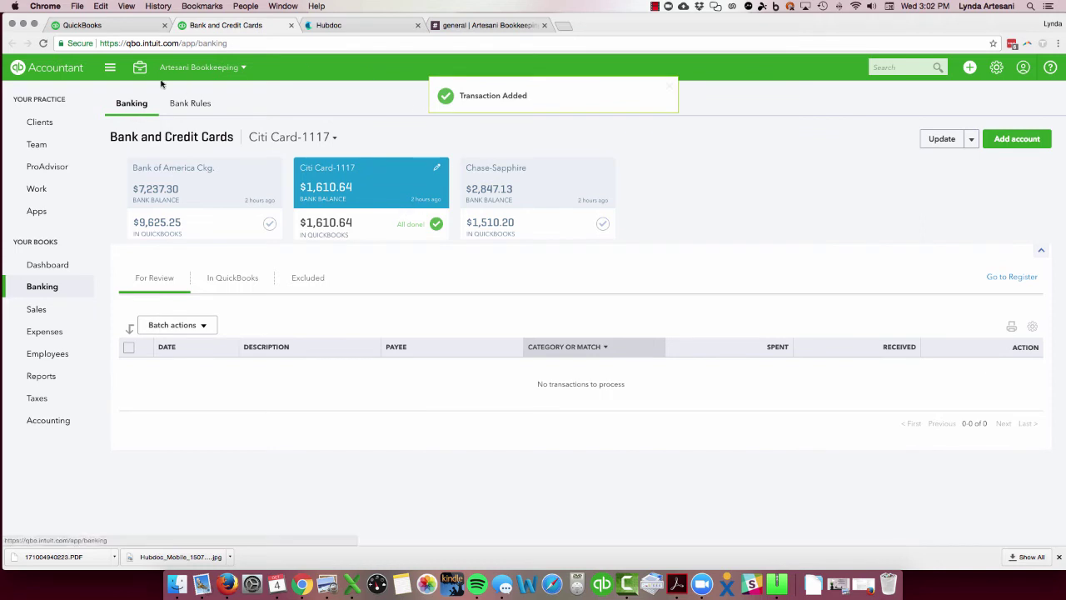
- Return to the Citi Card-1117 reconciliation and finish it at a $0.00 difference
{"action": "left_click", "coordinate": [126, 31]}
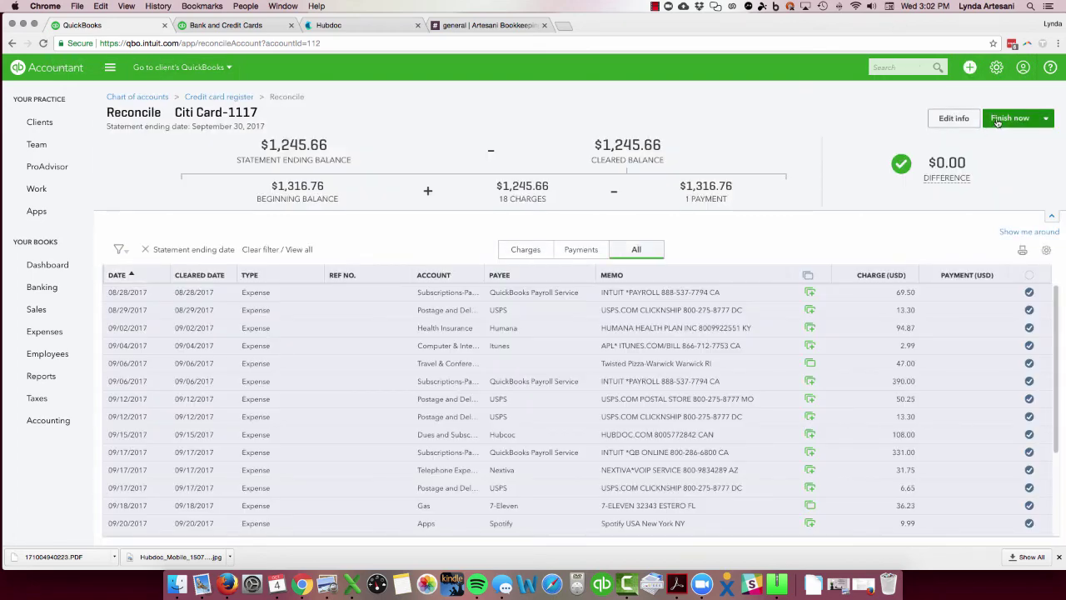
{"action": "left_click", "coordinate": [997, 122]}
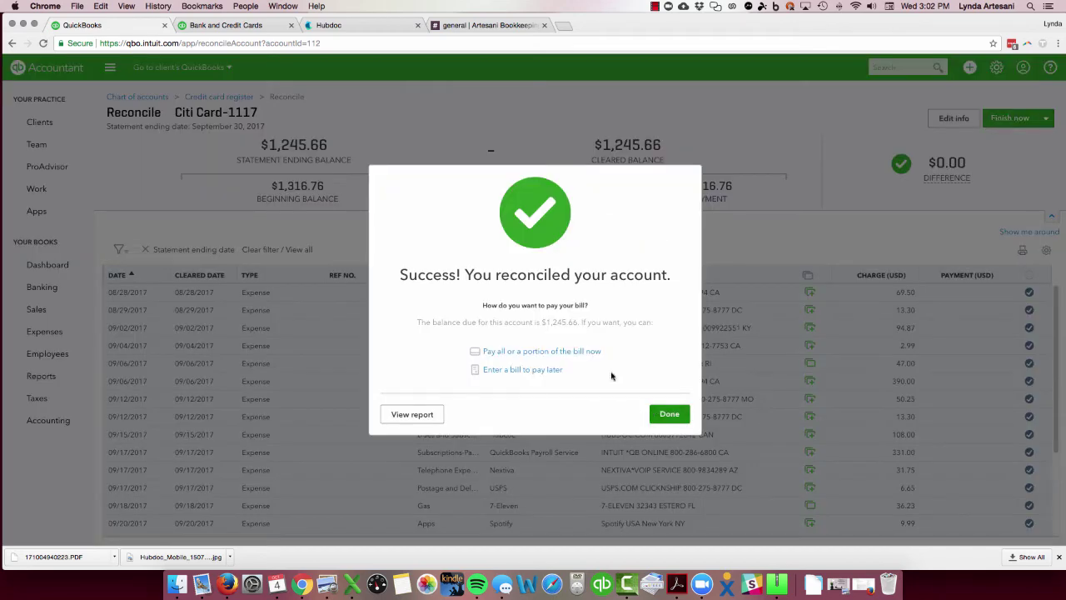
- Start paying the card balance now with a check made out to Citicard
{"action": "left_click", "coordinate": [492, 352]}
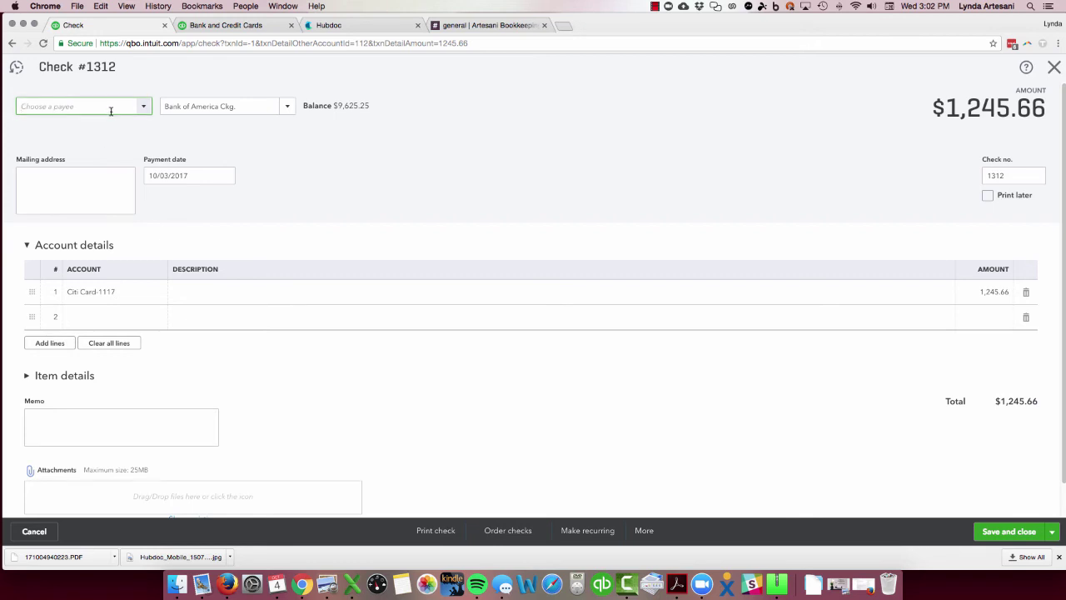
{"action": "type", "text": "Citi Card-3654"}
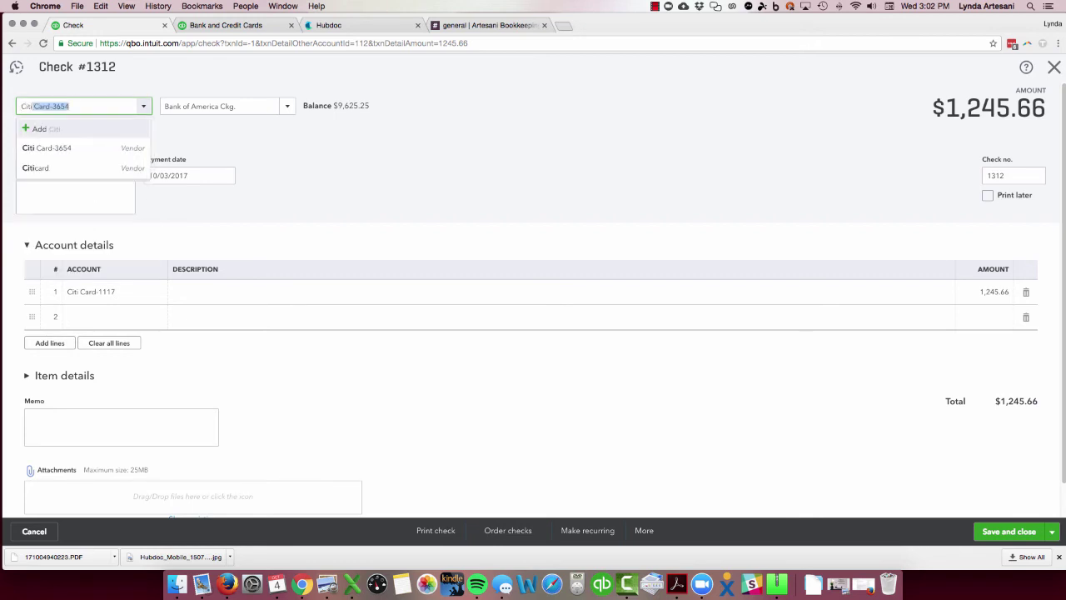
{"action": "left_click", "coordinate": [69, 167]}
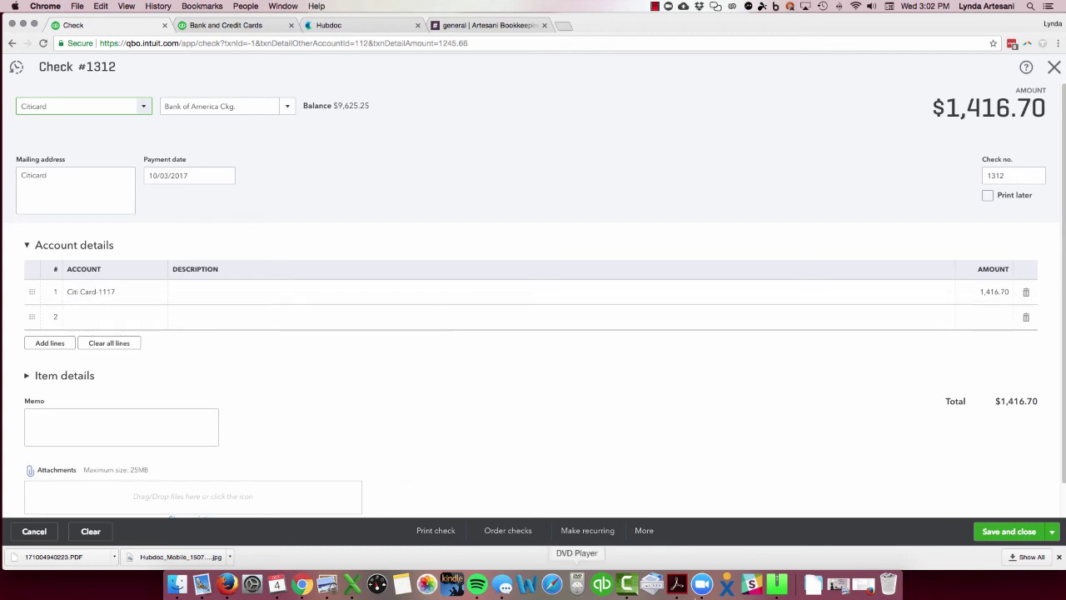
{"action": "scroll", "coordinate": [388, 363], "scroll_direction": "down", "scroll_amount": 1}
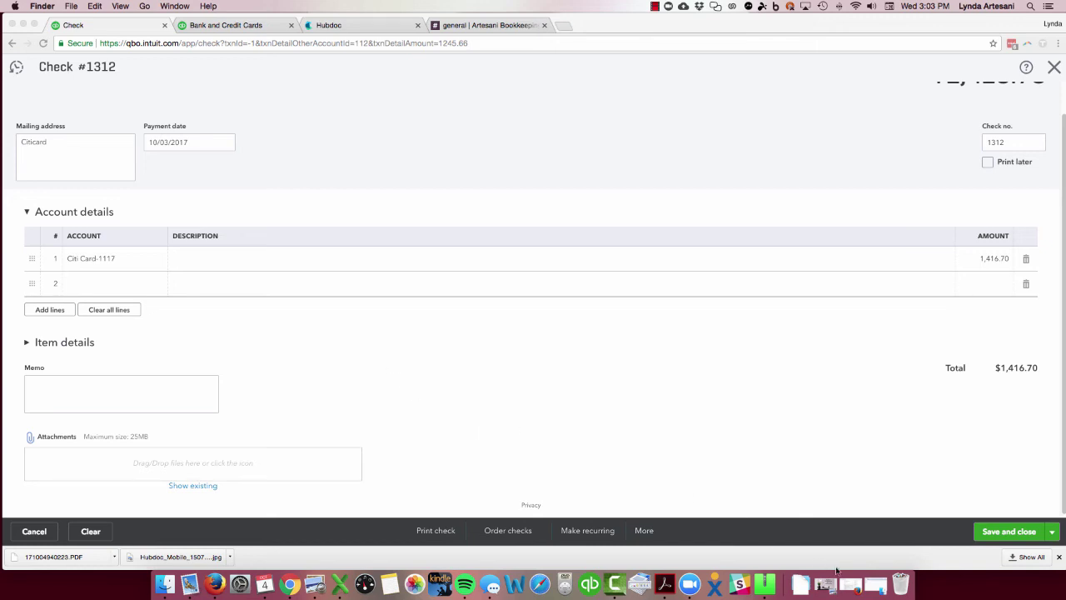
- Attach citicard-sept2017.pdf from the Scanned Docs folder to the Citicard payment
{"action": "left_click", "coordinate": [874, 583]}
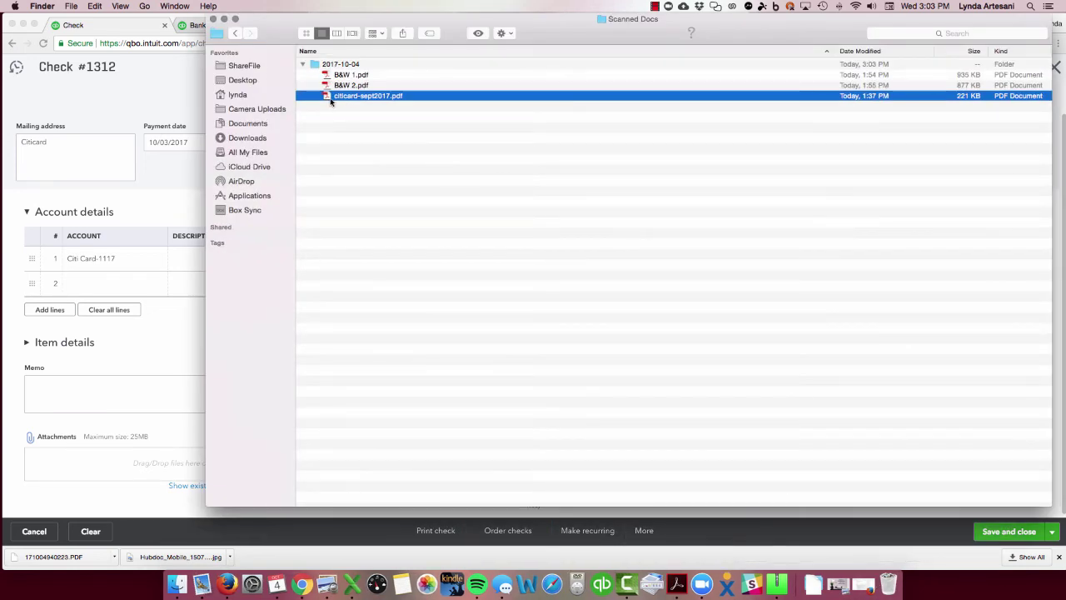
{"action": "left_click_drag", "start_coordinate": [327, 98], "coordinate": [83, 467]}
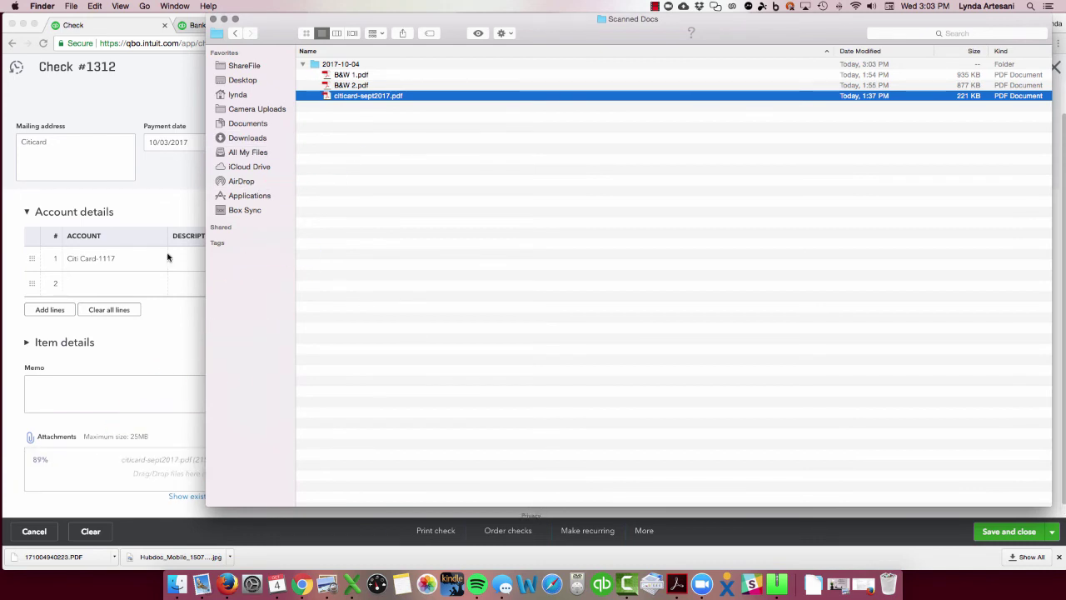
{"action": "left_click", "coordinate": [214, 18]}
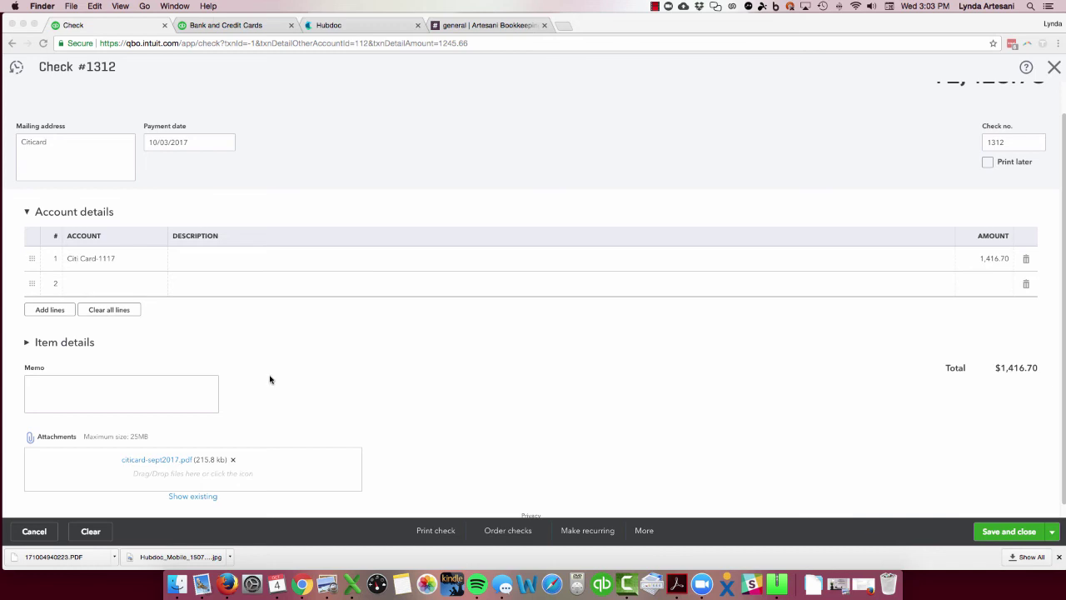
{"action": "left_click", "coordinate": [1018, 155]}
- Replace check number 1312 with ACH
{"action": "left_click", "coordinate": [999, 150]}
{"action": "type", "text": "ACH"}
{"action": "left_click", "coordinate": [226, 161]}
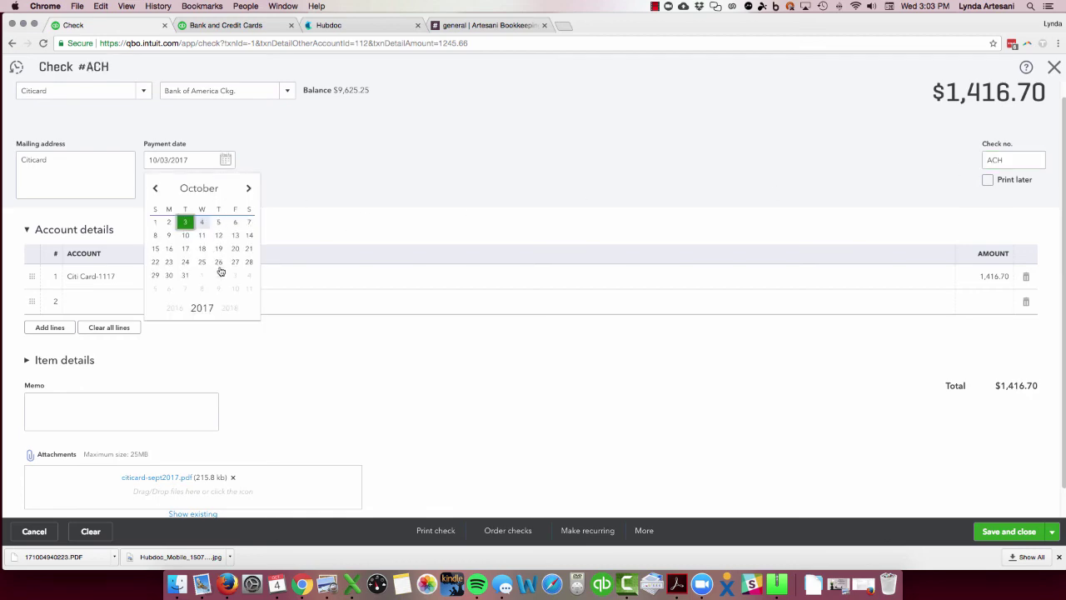
{"action": "left_click", "coordinate": [146, 477]}
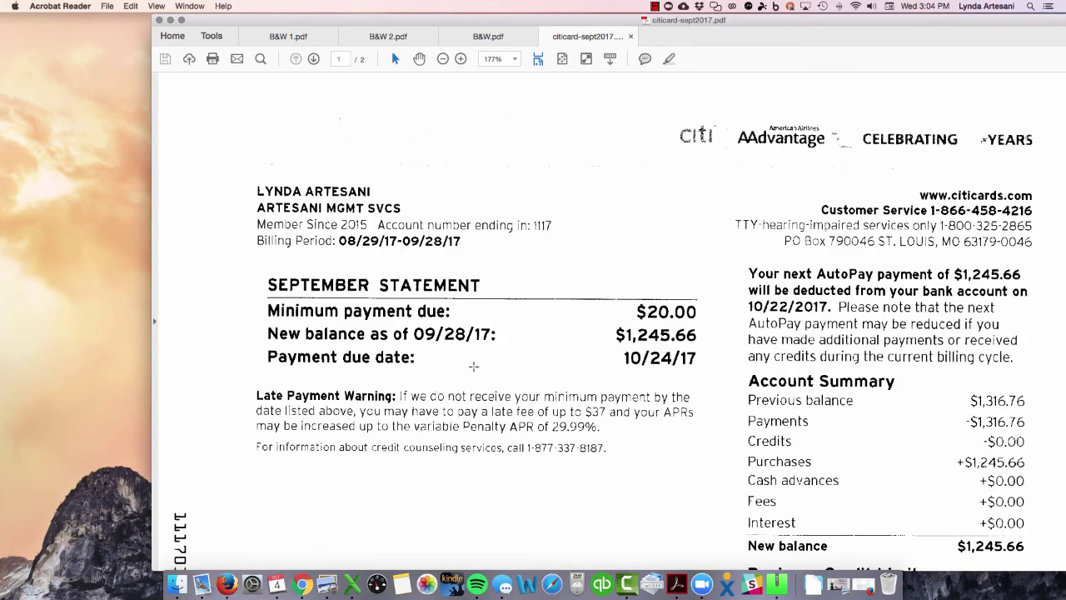
{"action": "scroll", "coordinate": [614, 385], "scroll_direction": "down", "scroll_amount": 10}
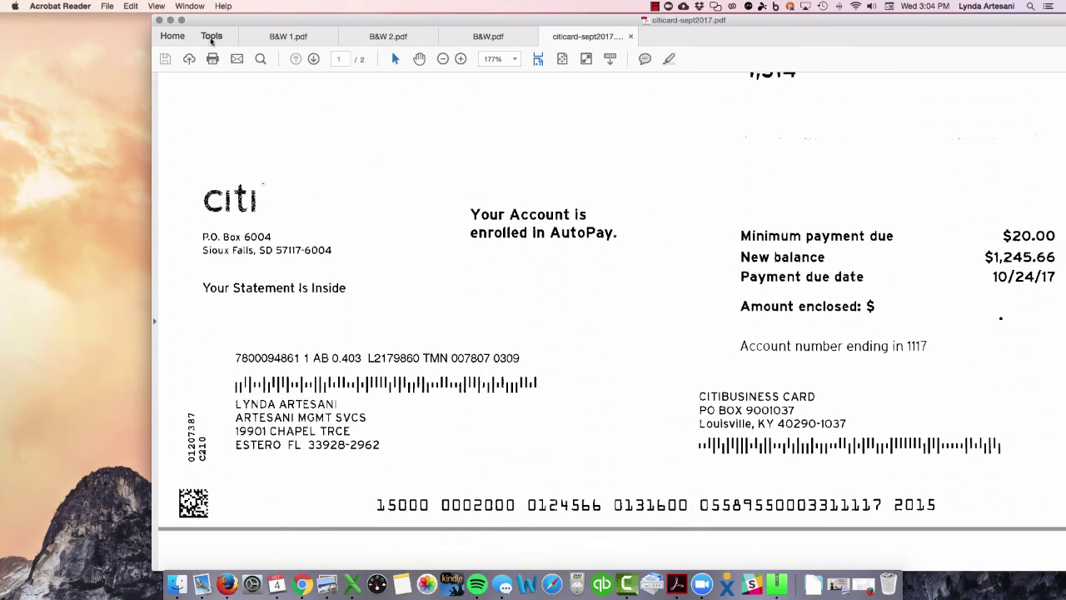
{"action": "left_click", "coordinate": [170, 19]}
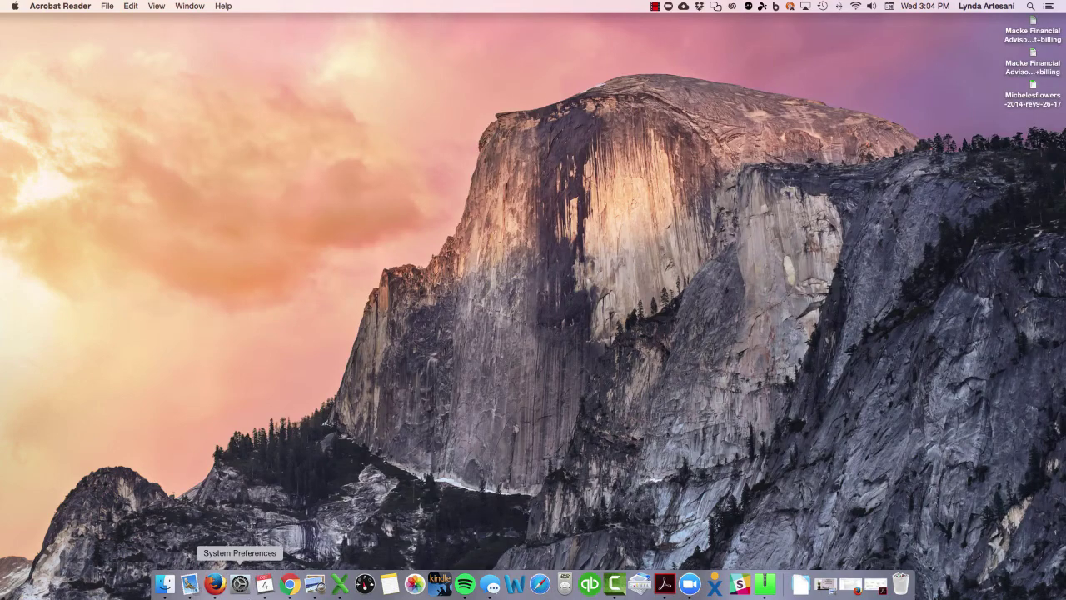
{"action": "left_click", "coordinate": [290, 584]}
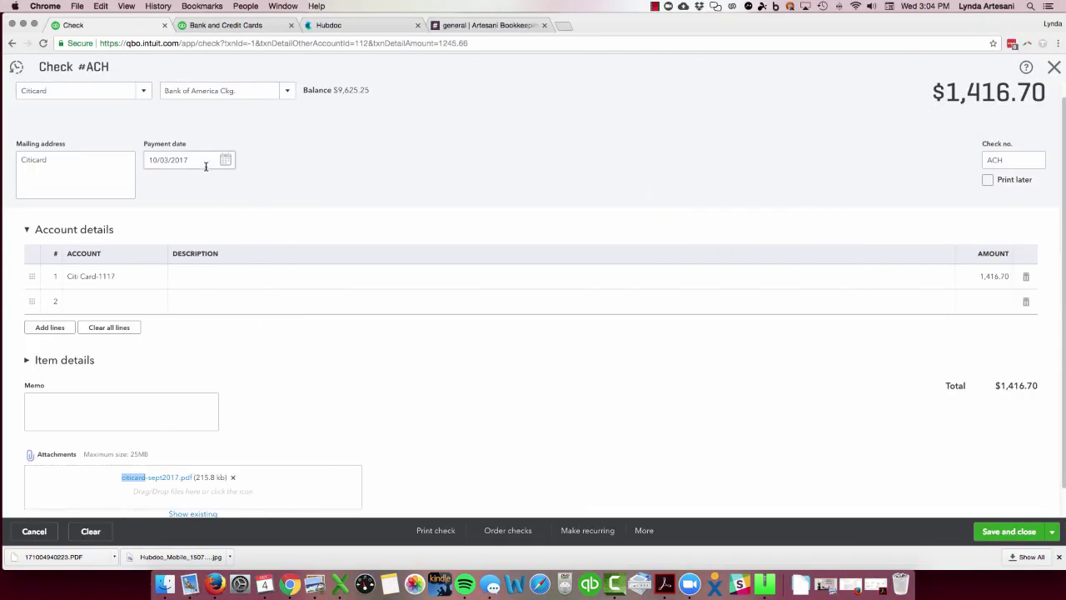
- Date the $1,416.70 Citicard payment 10/24/2017, save and close it, and dismiss the success message
{"action": "left_click", "coordinate": [224, 160]}
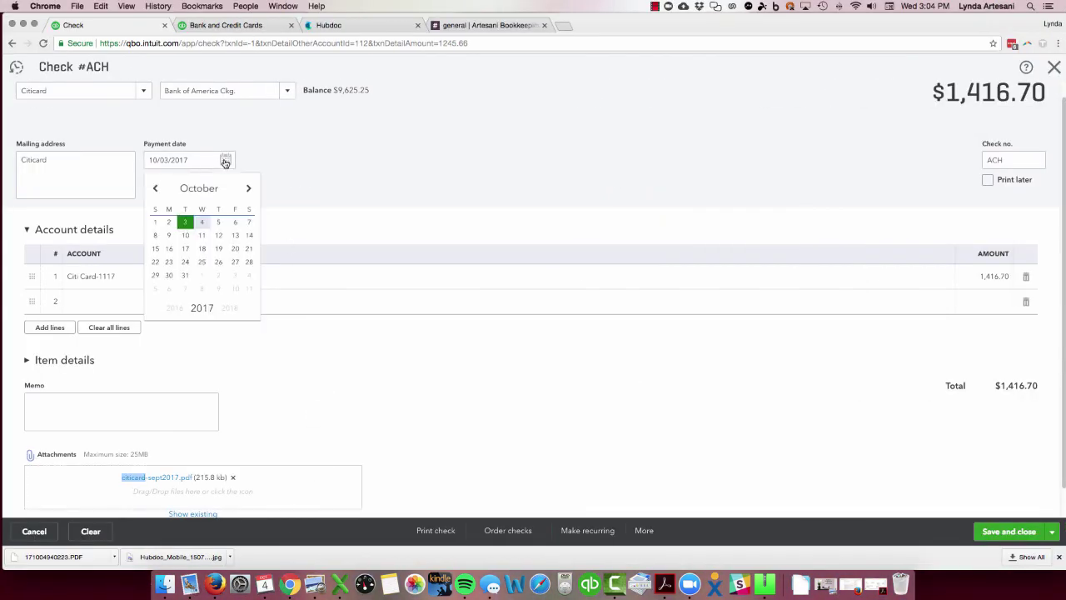
{"action": "left_click", "coordinate": [187, 262]}
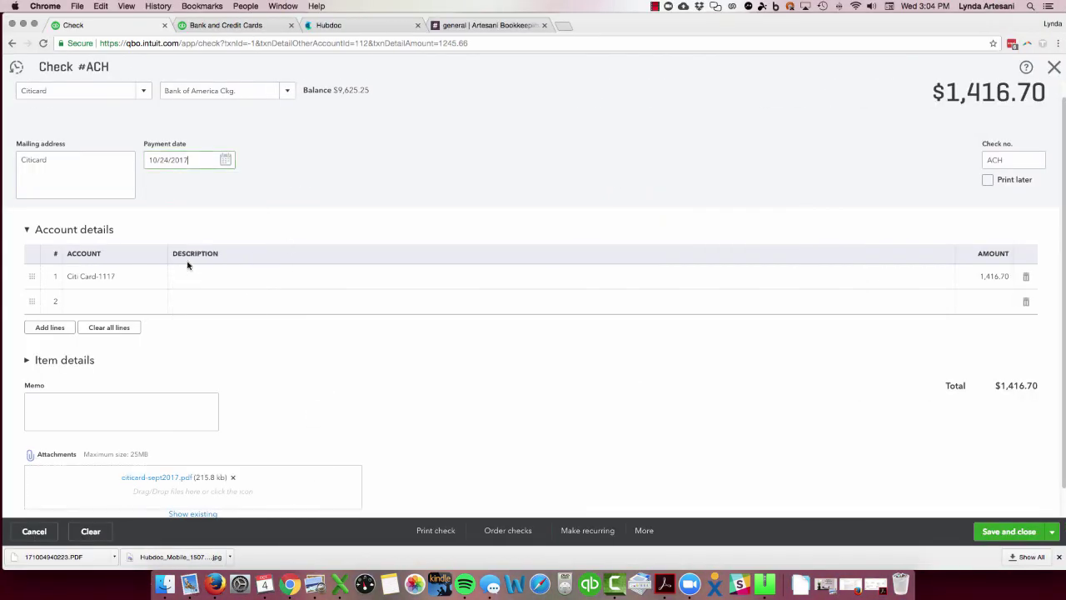
{"action": "left_click", "coordinate": [995, 530]}
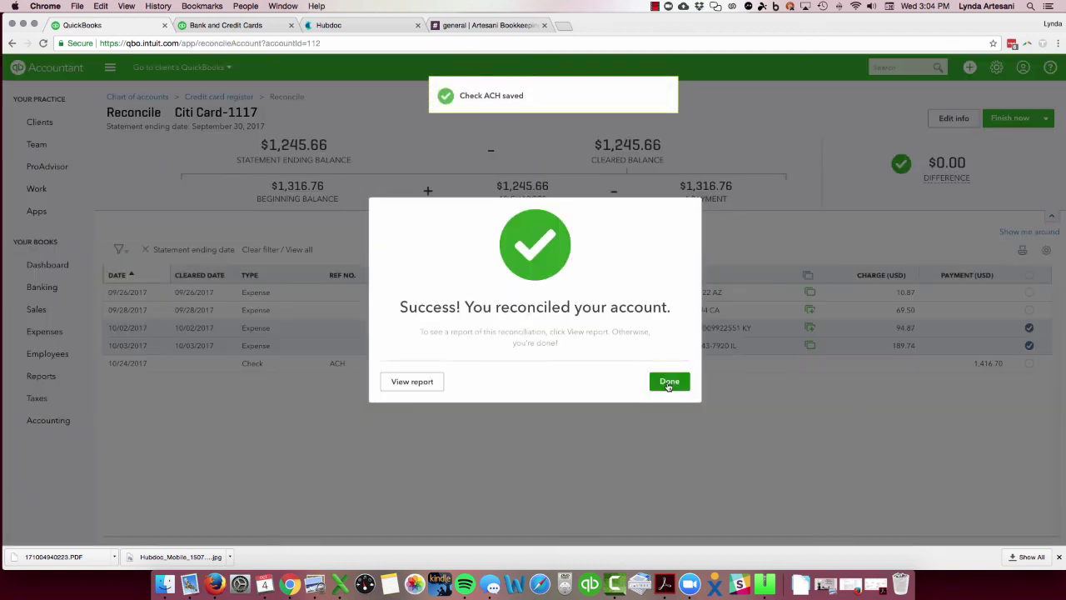
{"action": "left_click", "coordinate": [669, 382]}
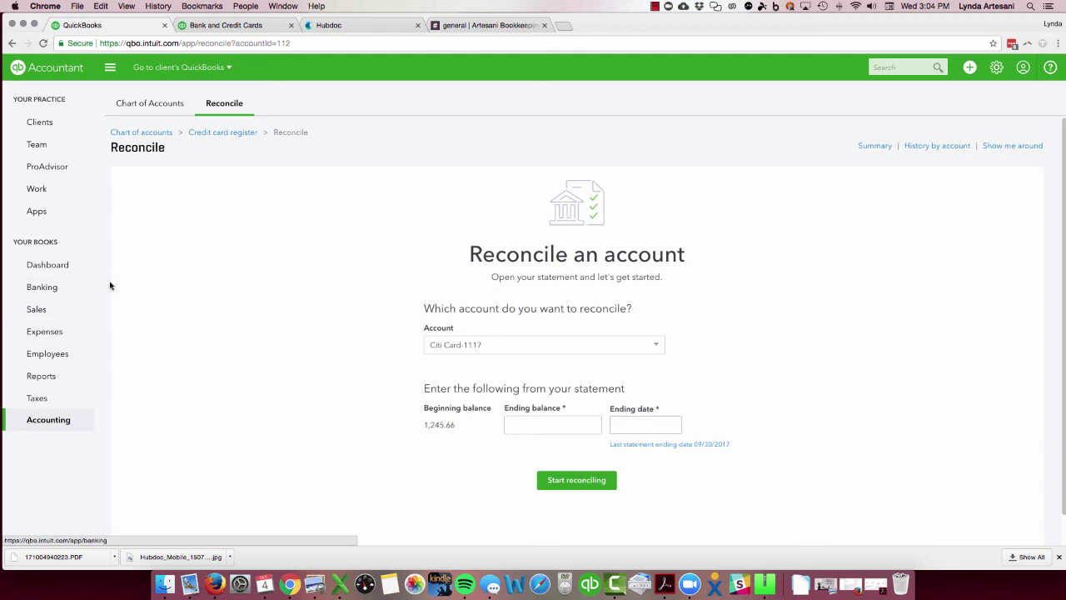
- Bring the stencil.default (1).jpg tutorial title image in Preview to the front
{"action": "left_click", "coordinate": [827, 587]}
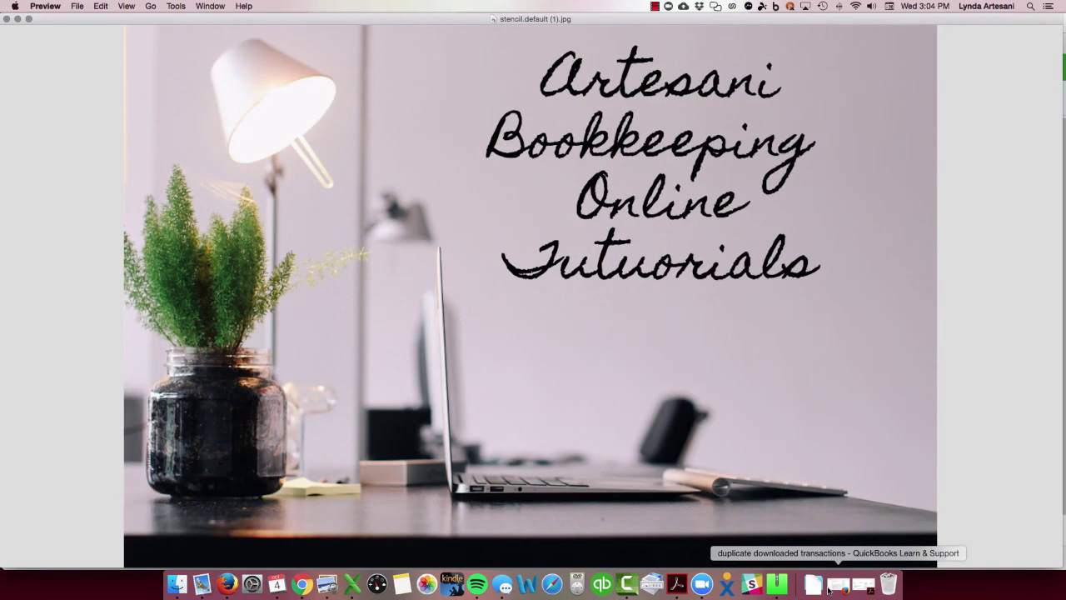